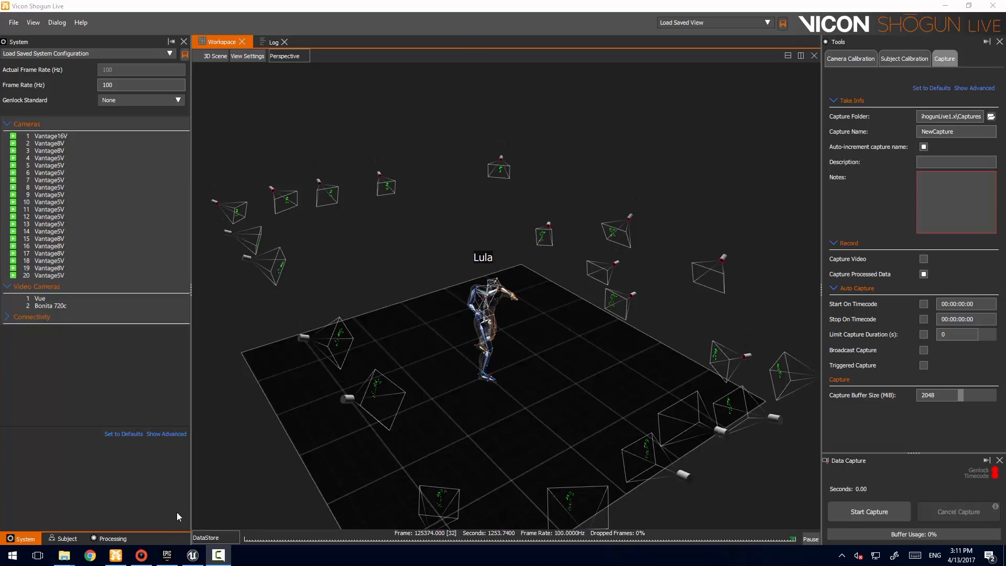
- Try to move the Plugins and Source folders from the desktop's ue415_plugin folder into the UE_4.15 Engine folder
mouse_move(75, 556)
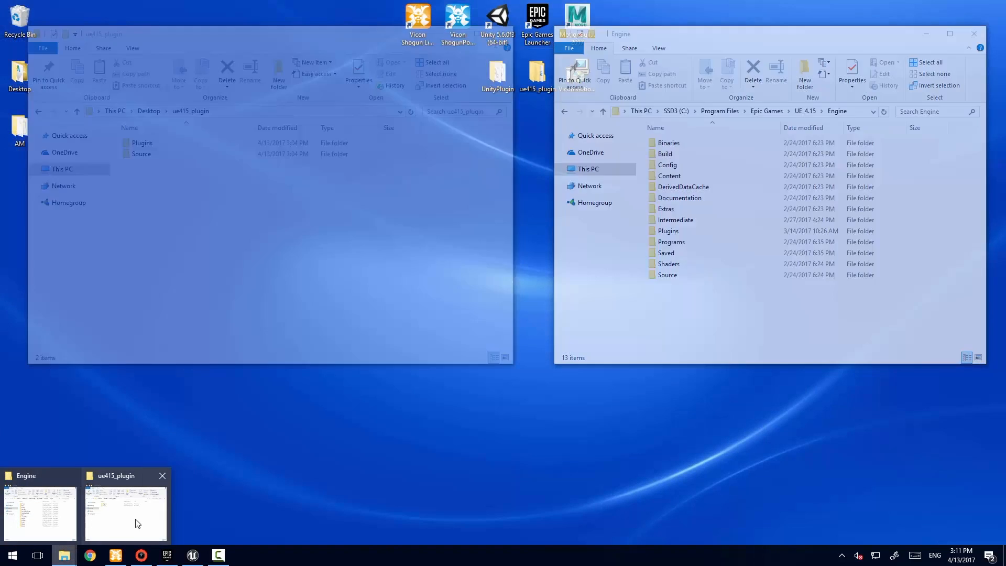
left_click(126, 513)
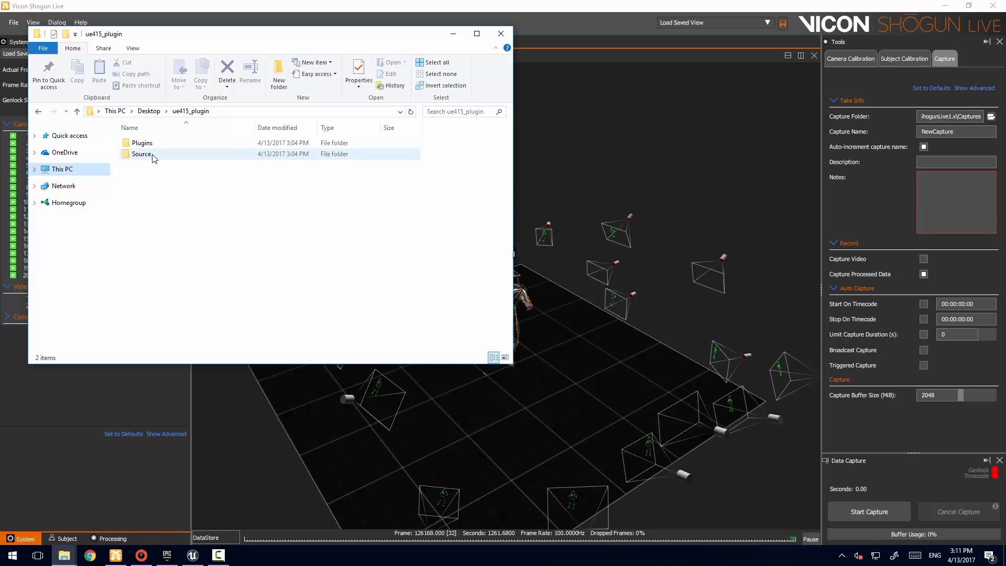
left_click(64, 555)
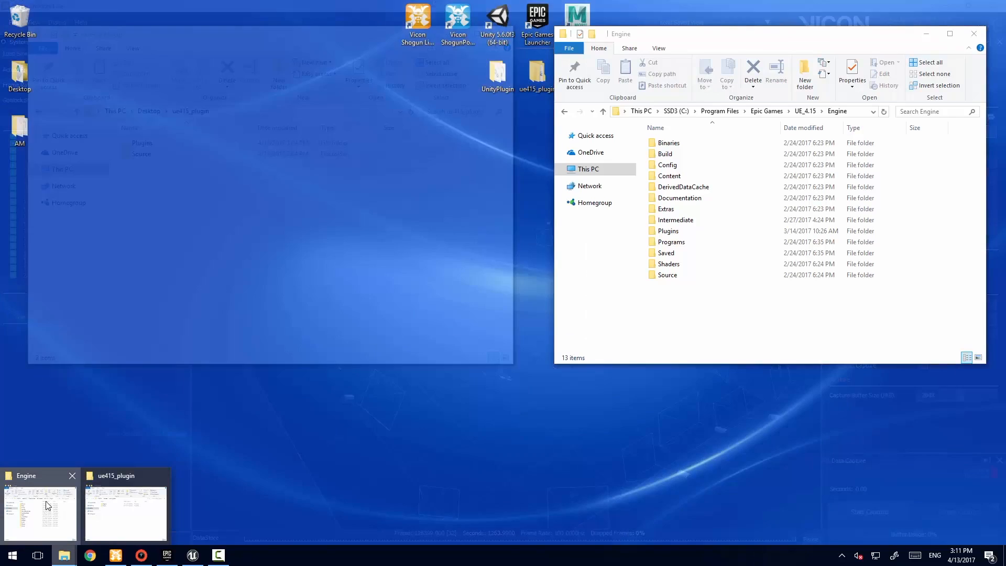
left_click(47, 504)
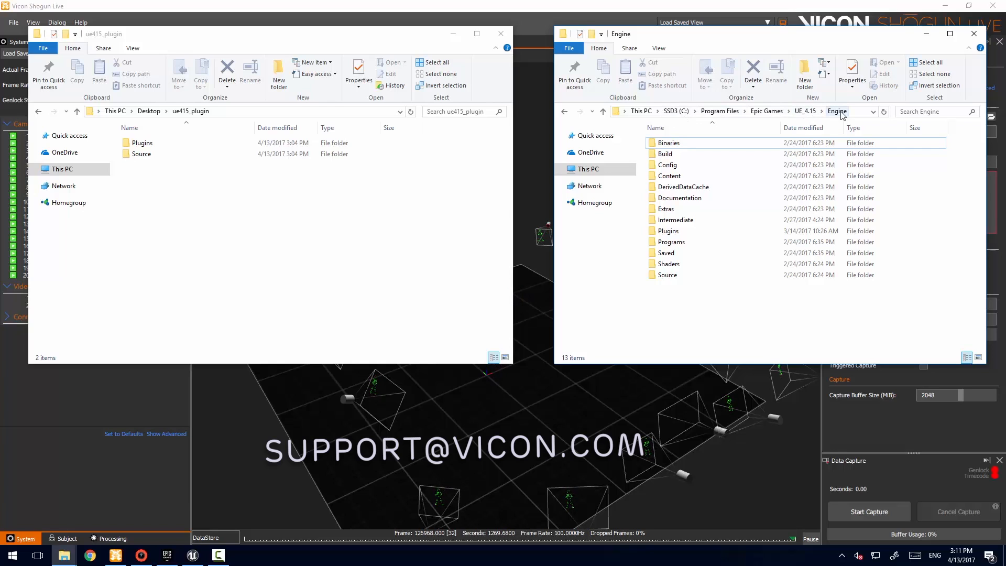
left_click(162, 143)
left_click(142, 154, "shift")
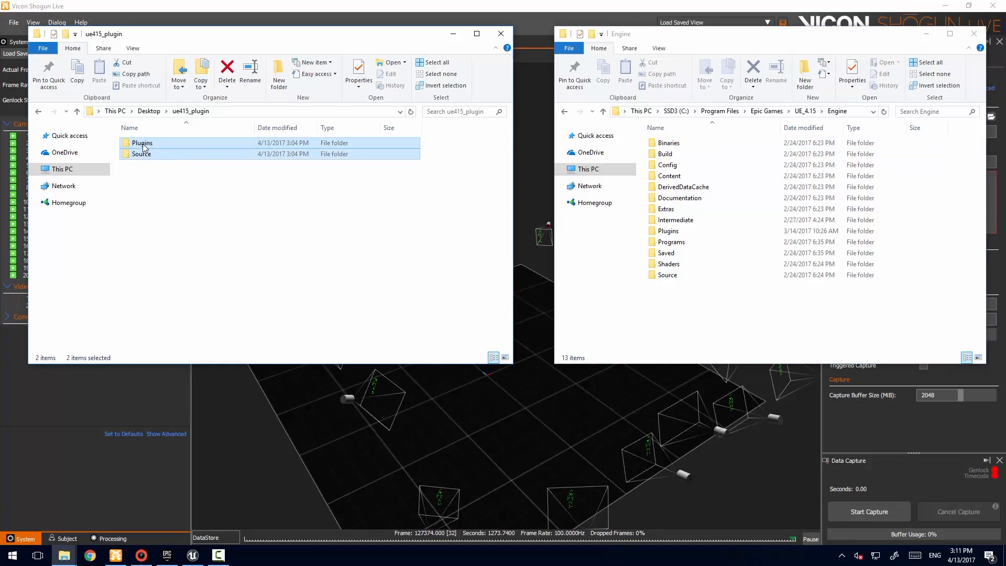
left_click_drag(144, 148, 720, 319)
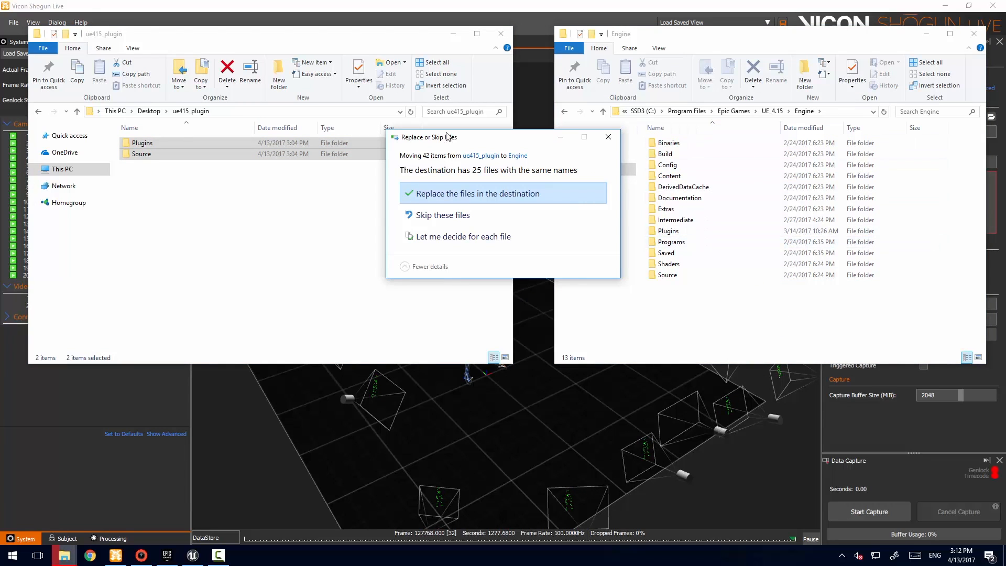
left_click(608, 138)
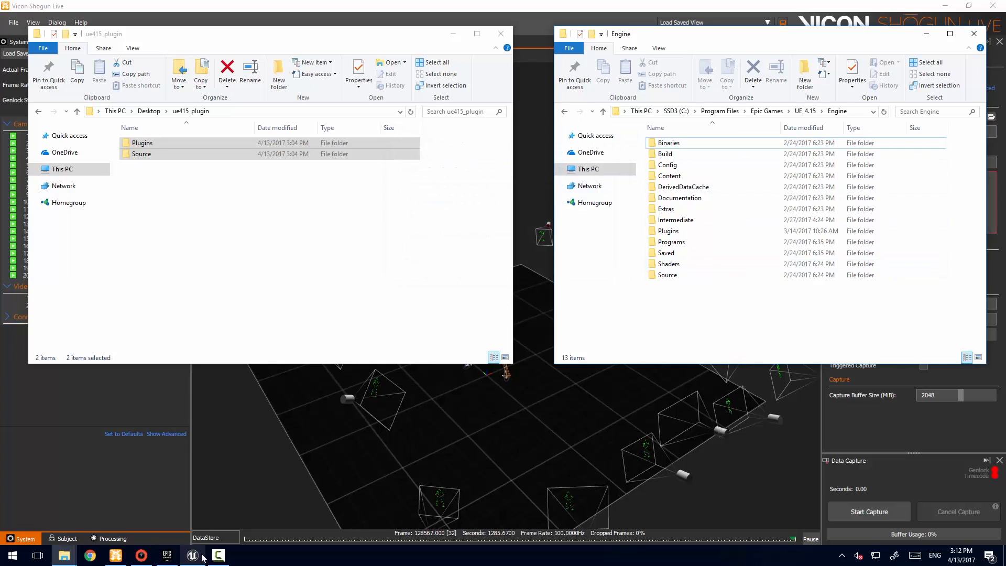
- Bring up the Epic Games Launcher library and switch to the shogun project open in Unreal Editor
left_click(166, 559)
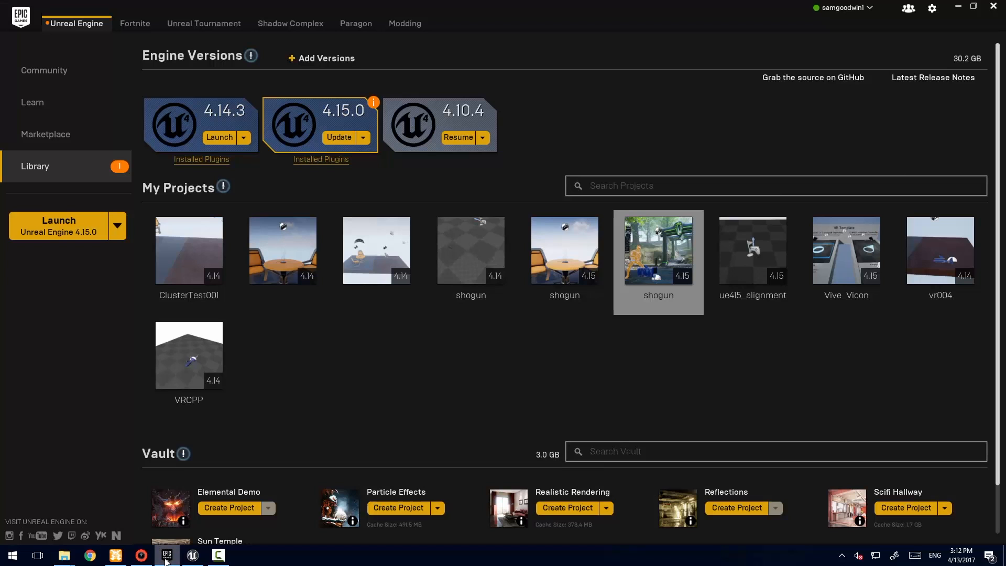
left_click(193, 556)
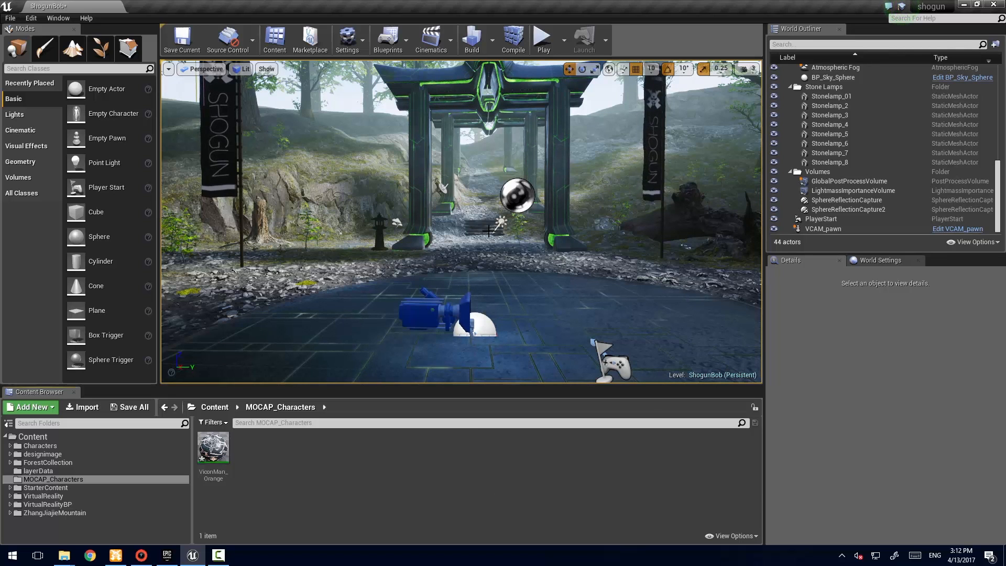
key("s")
right_click_drag(483, 321, 482, 315)
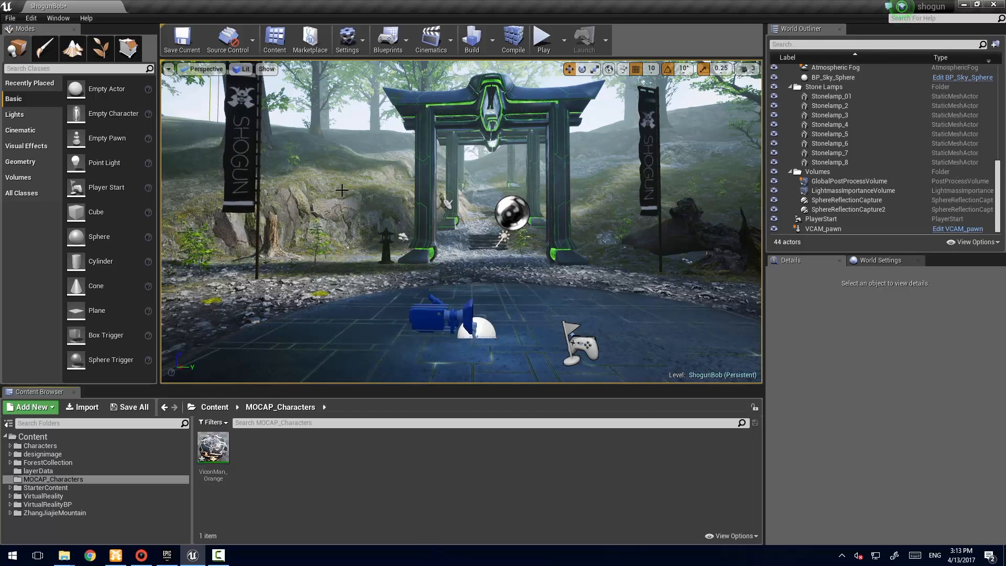
- Import ViconMale2.fbx from C:\Users\Support\Desktop\Desktop\FBX into the MOCAP_Characters folder as a skeletal mesh, using the default import options
right_click(291, 459)
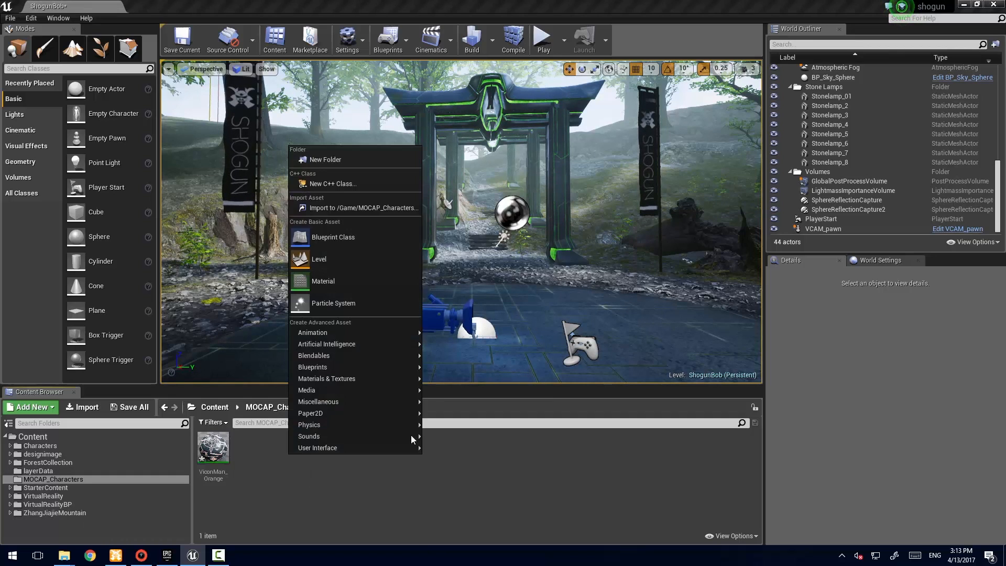
left_click(356, 208)
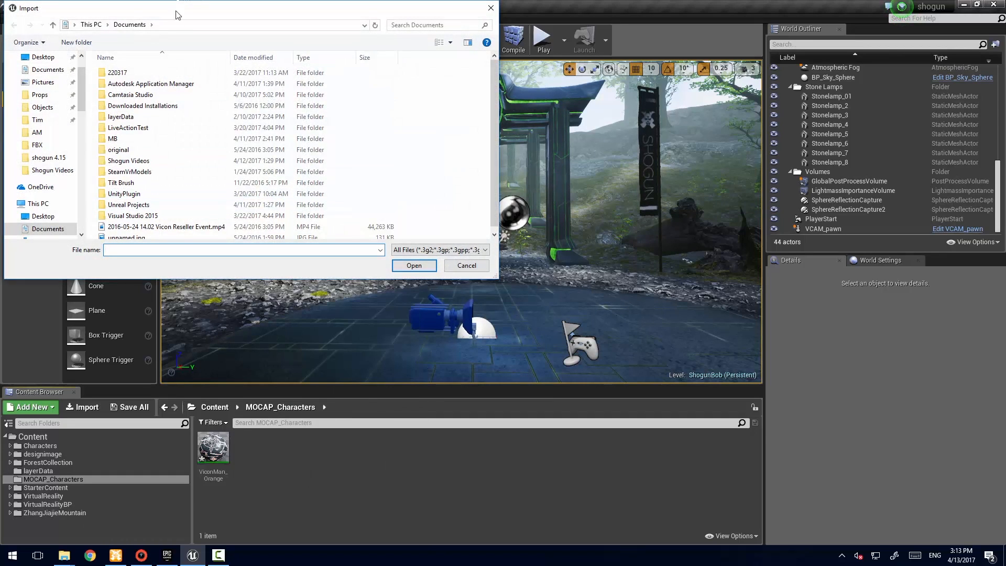
left_click(209, 24)
type("C:\\Users\\Support\\Desktop\\Desktop\\FBX")
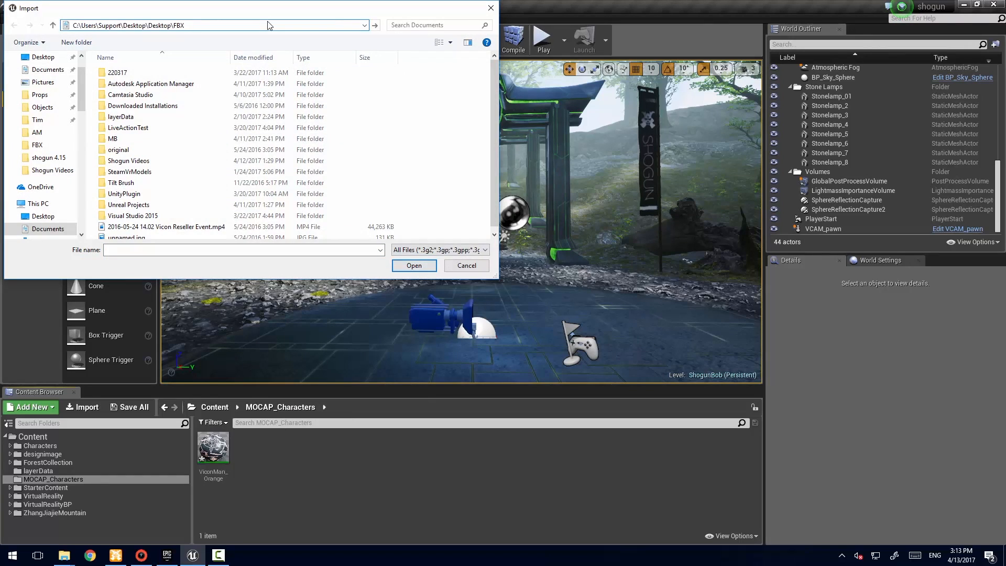
key("Return")
left_click(130, 139)
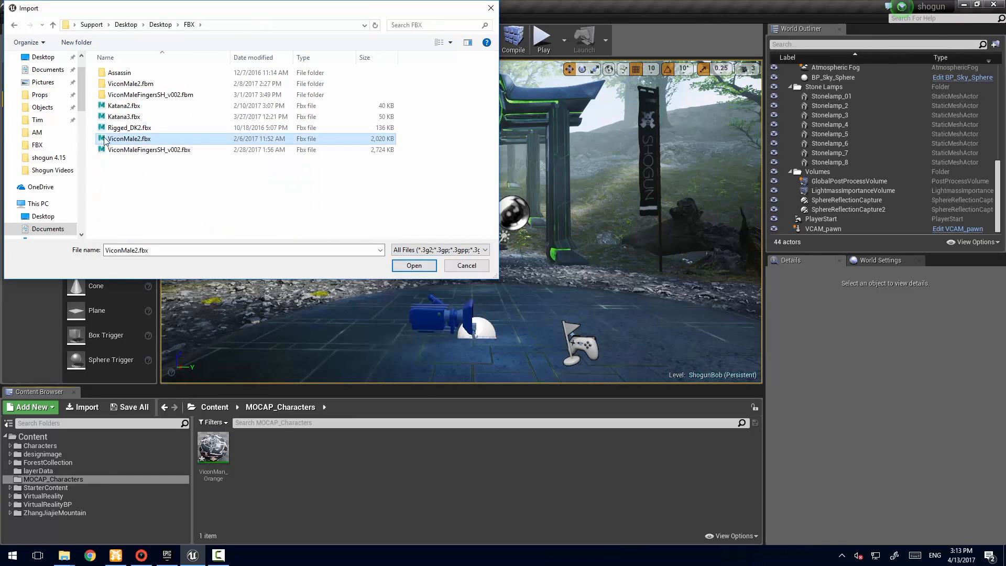
left_click(414, 265)
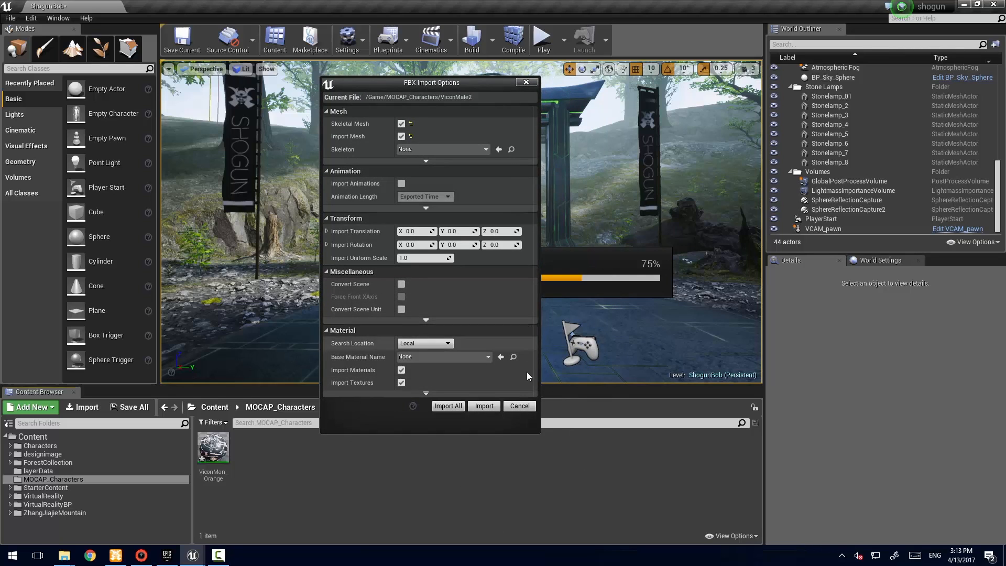
left_click(450, 406)
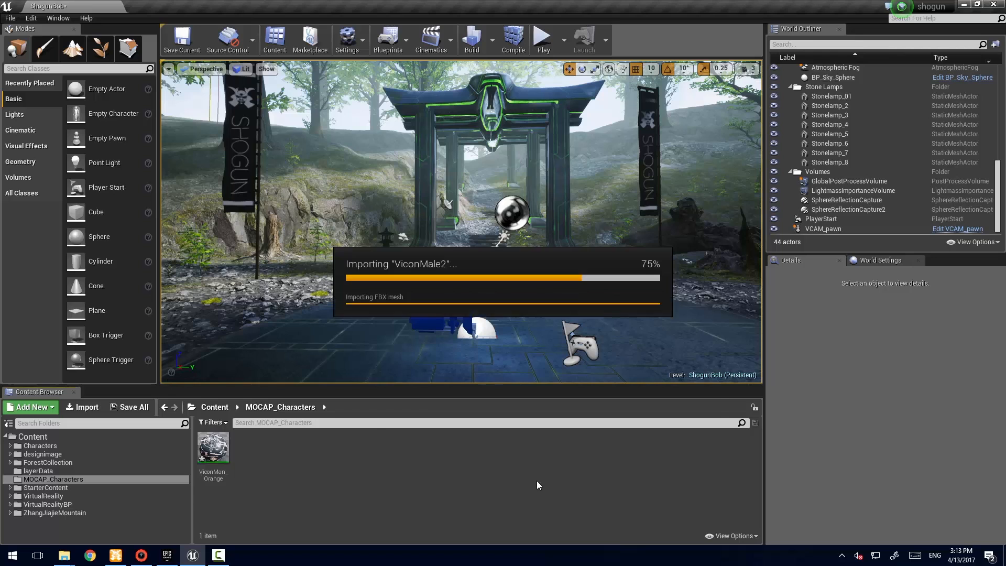
left_click(708, 112)
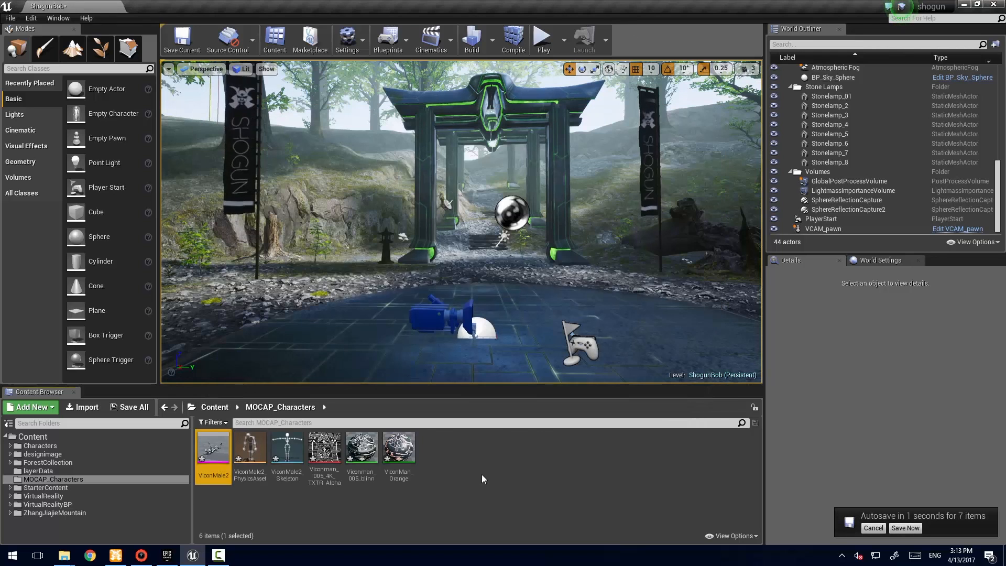
- Create an Animation Blueprint named MOCAP_ABP in MOCAP_Characters, targeting the newly imported ViconMale2_Skeleton
left_click(484, 468)
right_click(484, 467)
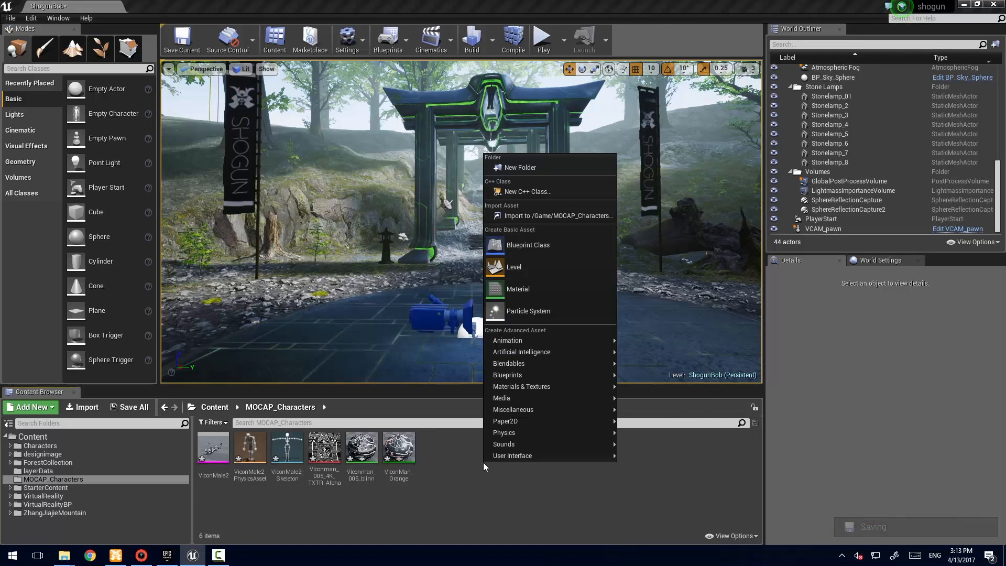
mouse_move(586, 342)
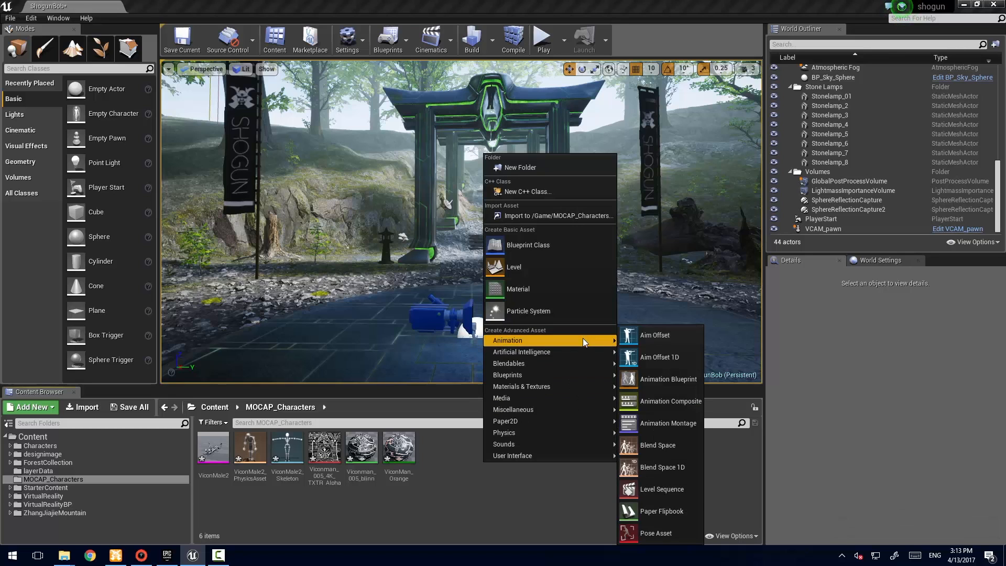
left_click(690, 385)
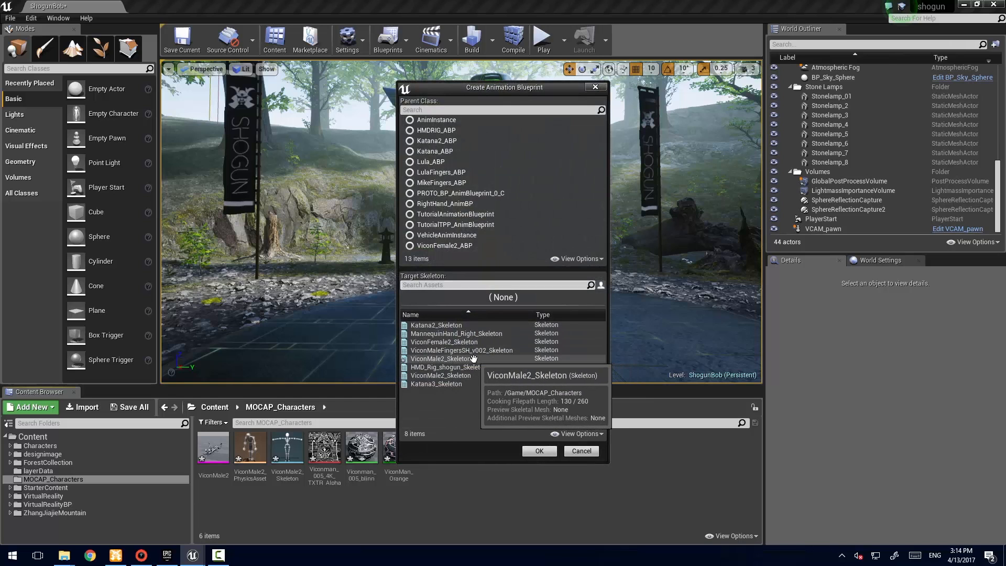
left_click(473, 358)
left_click(539, 451)
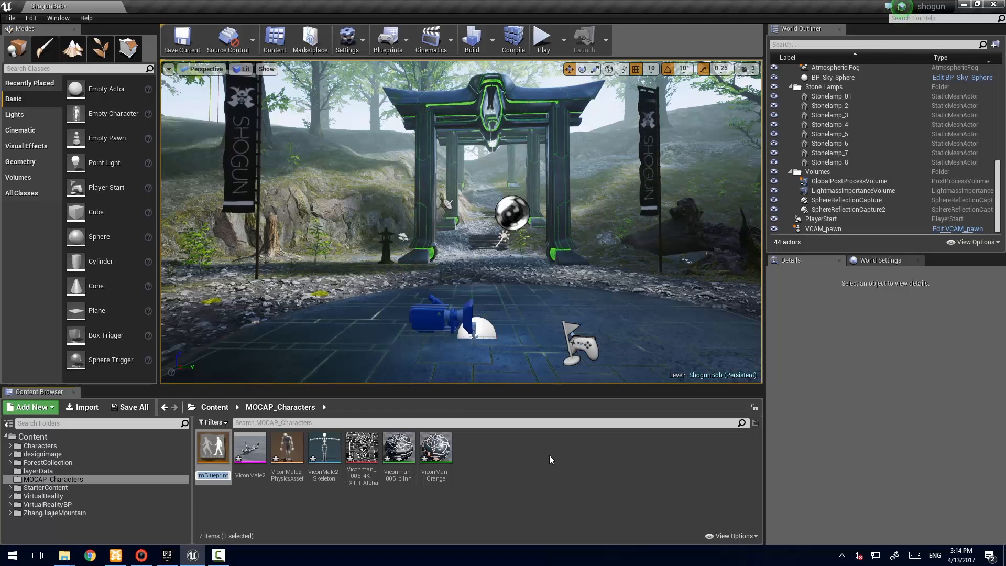
type("M")
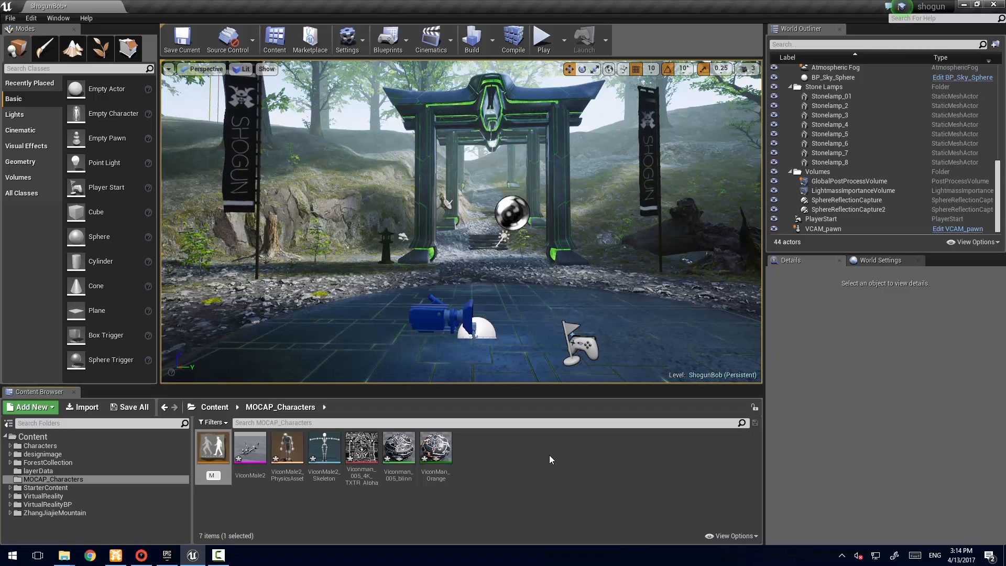
type("OCAP_ABP")
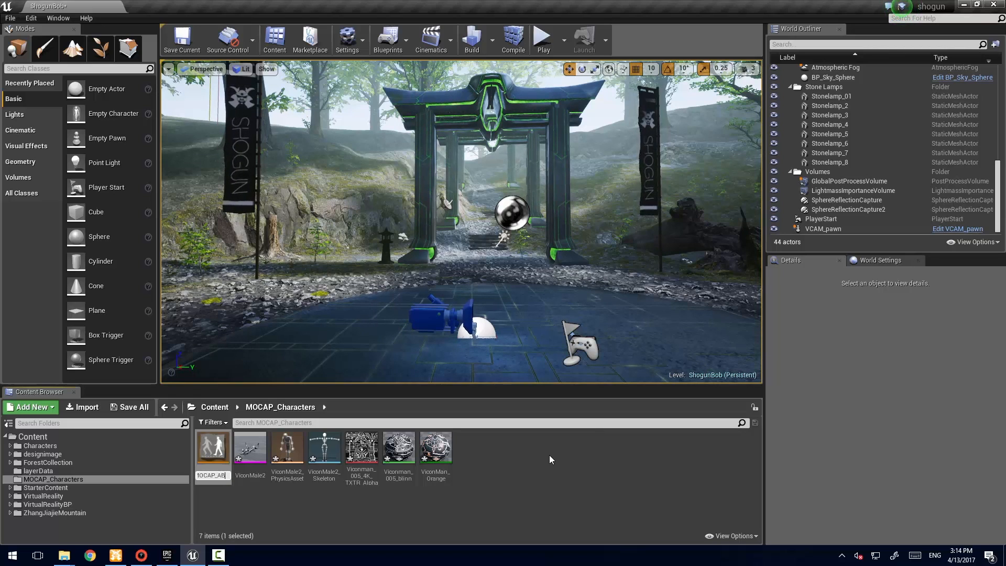
key("Return")
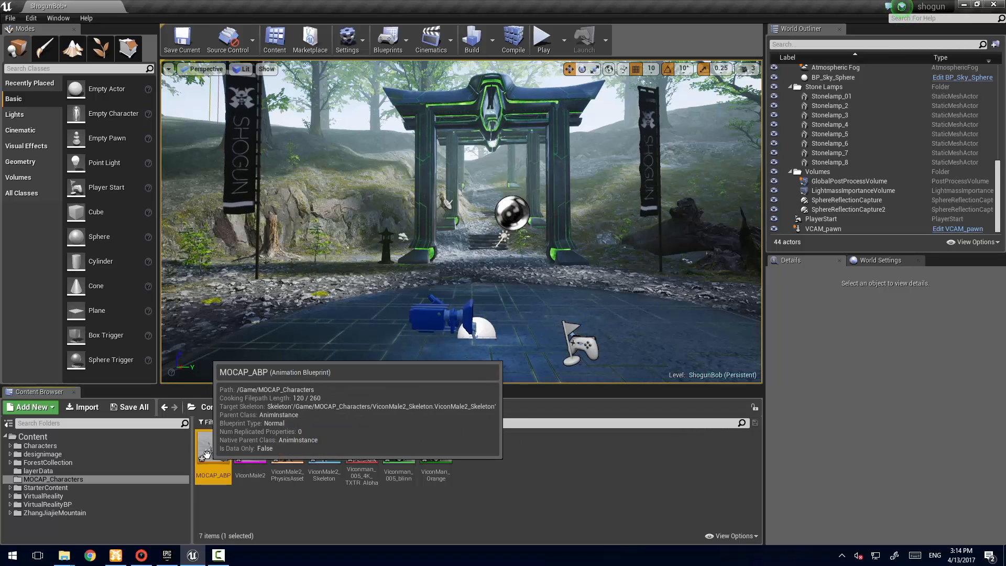
- Open MOCAP_ABP and feed a new IKinema Solved Skeleton node into the Final Animation Pose result, placing it up and left of that node
double_click(213, 451)
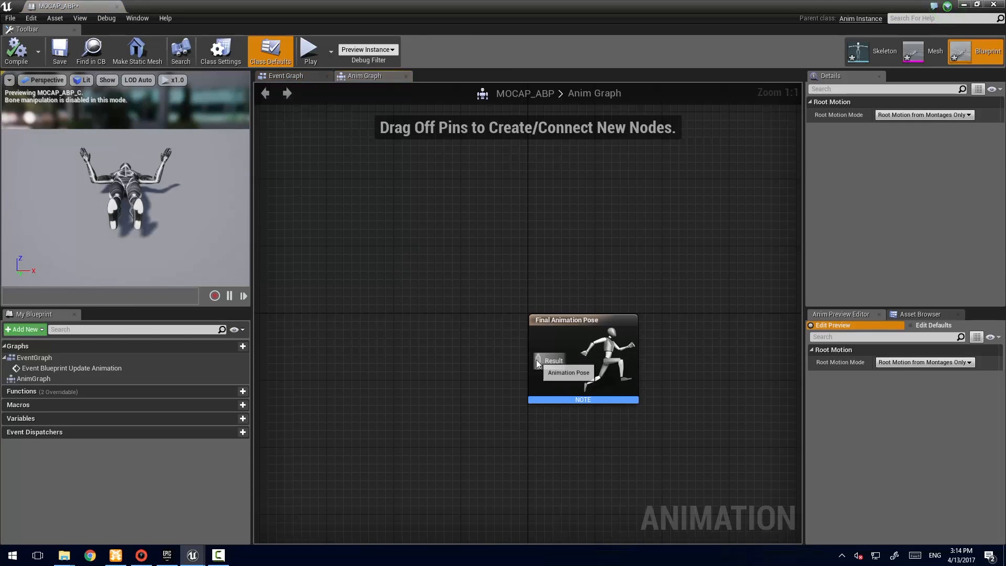
left_click_drag(537, 360, 395, 260)
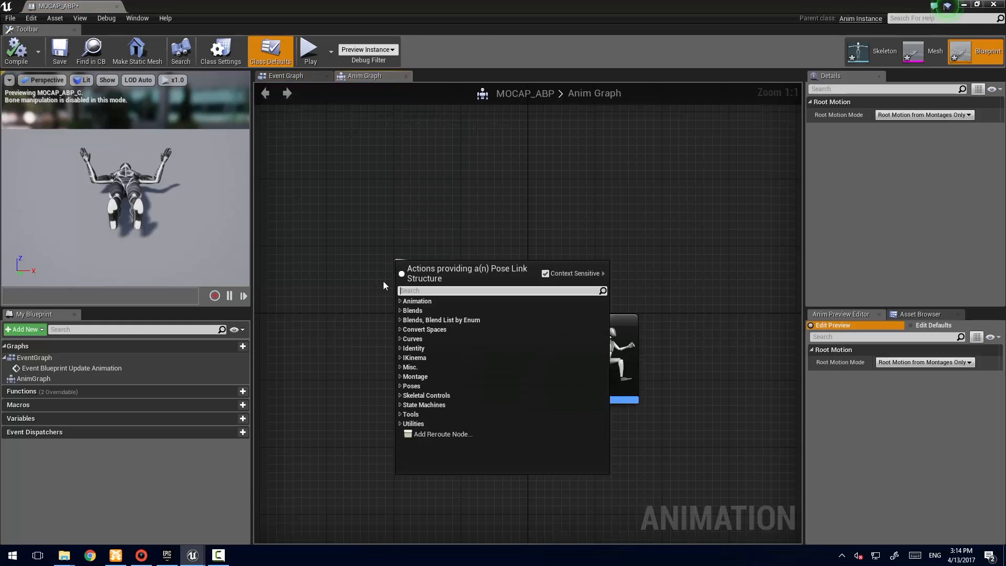
left_click(401, 358)
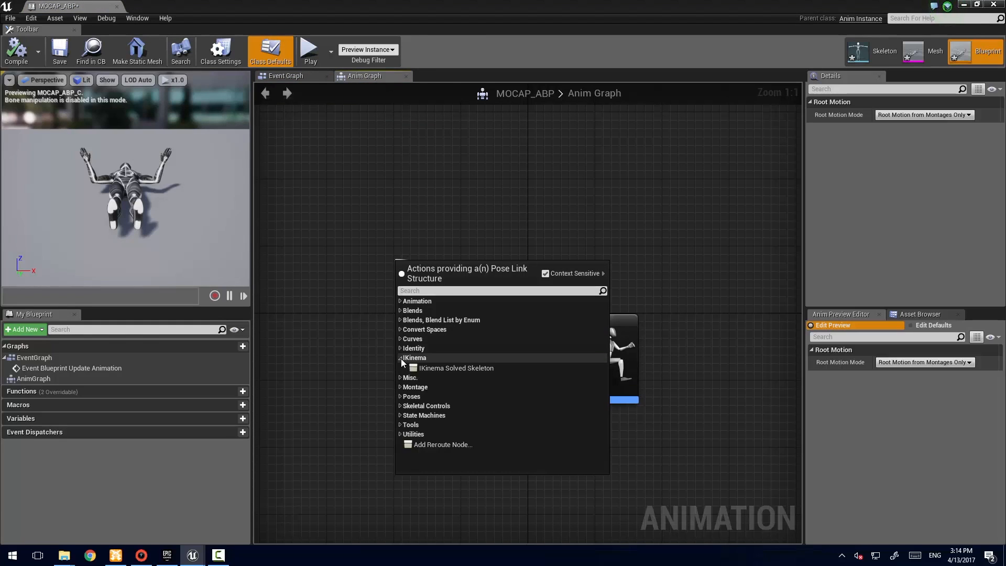
left_click(488, 367)
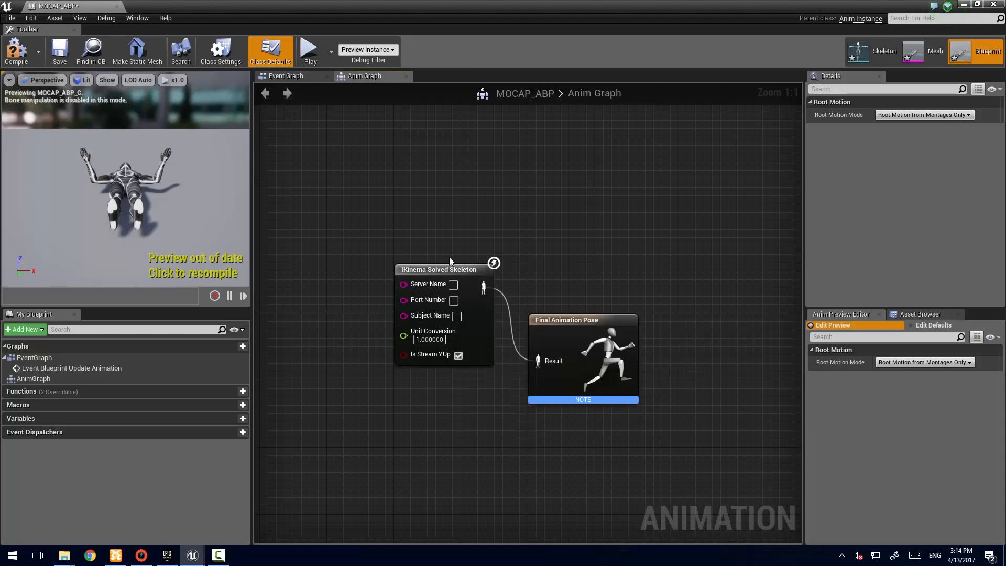
left_click_drag(448, 256, 412, 235)
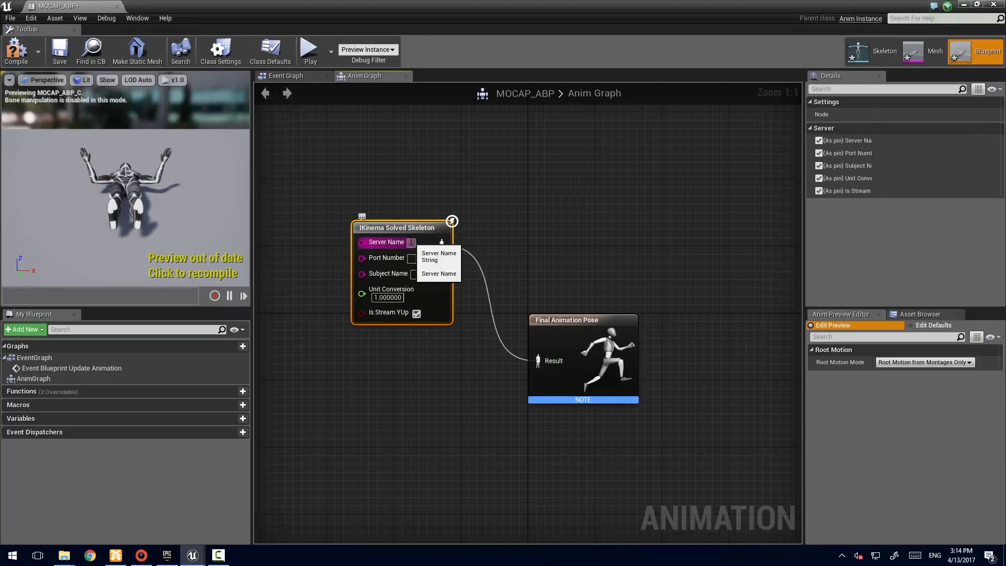
- Set the IKinema node's Server Name to localhost, Port Number to 801, Subject Name to Lula and Unit Conversion to 0.1, and disable Is Stream YUp
left_click(410, 243)
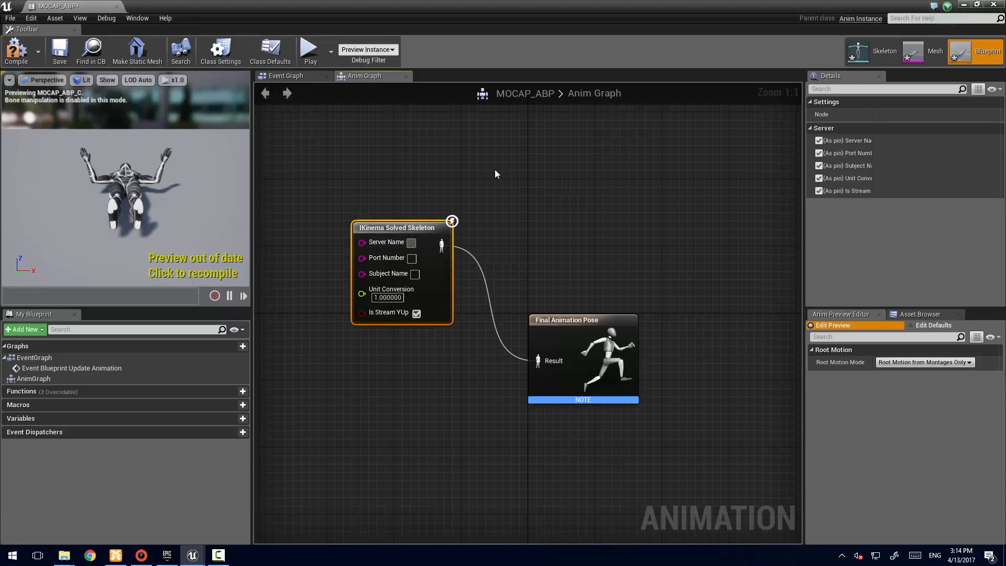
type("localhost")
key("Tab")
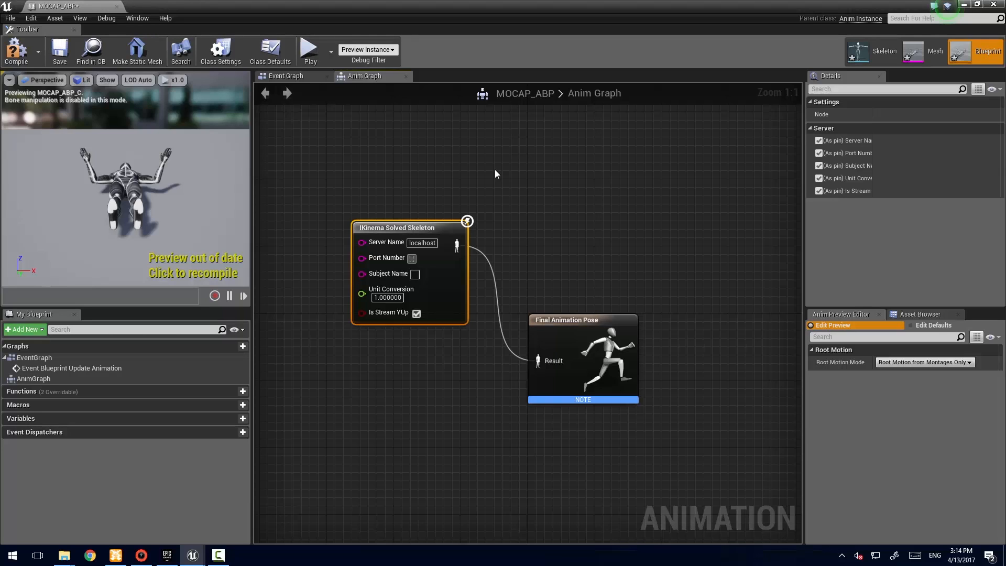
type("801")
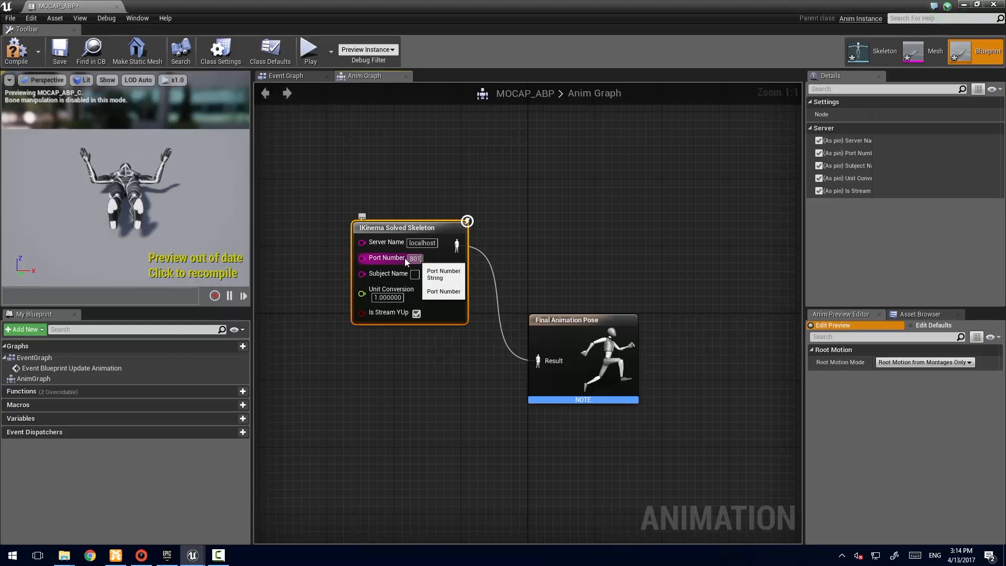
key("Tab")
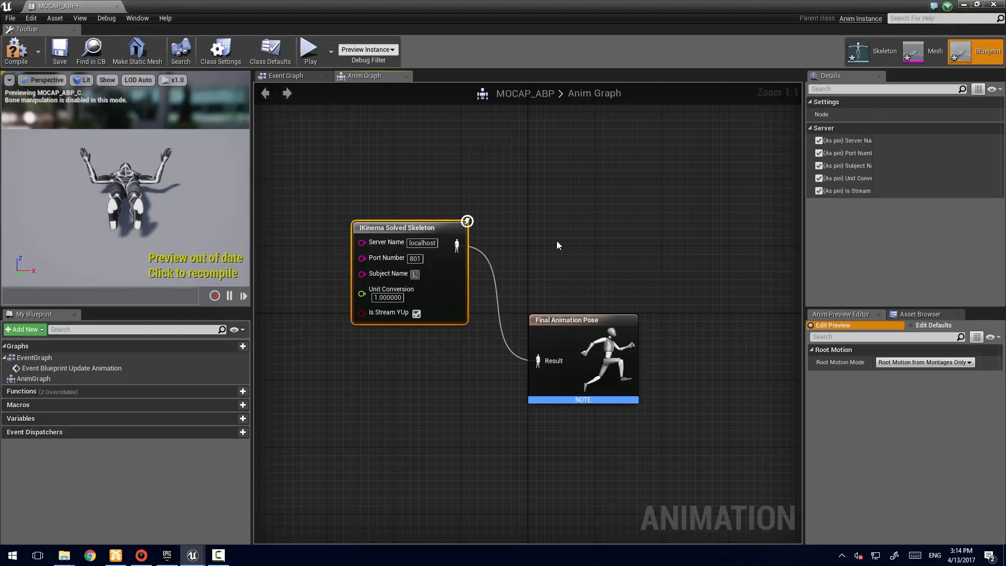
type("Lula")
key("Tab")
type("0.1")
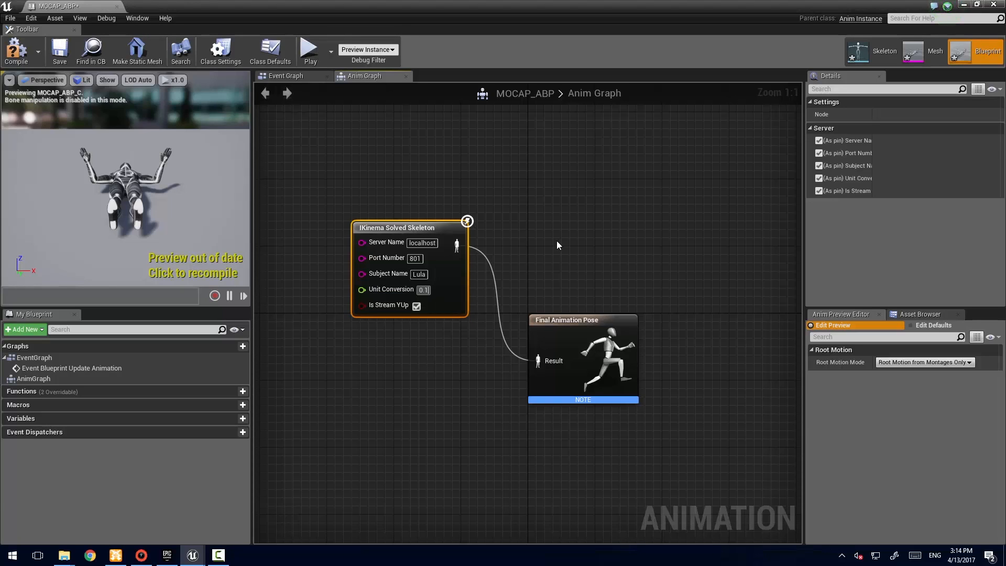
key("Tab")
key("space")
- Compile the MOCAP_ABP animation blueprint and check the streamed character in its preview
left_click(15, 49)
right_click_drag(105, 162, 105, 105)
scroll(106, 162, "down", 5)
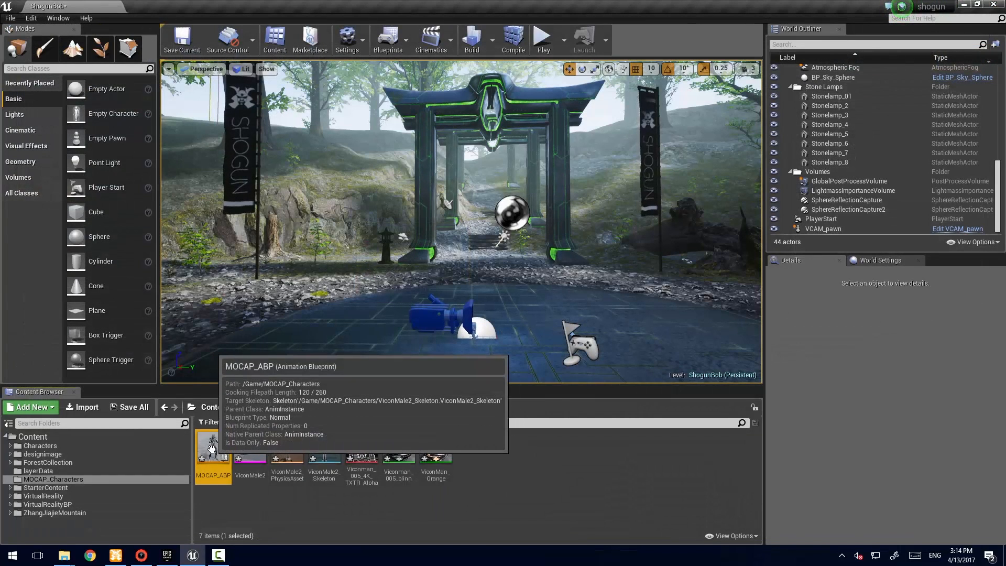
- Place MOCAP_ABP in the level on the stone floor and set its location to 0, 0, 0 cm
left_click_drag(230, 468, 522, 347)
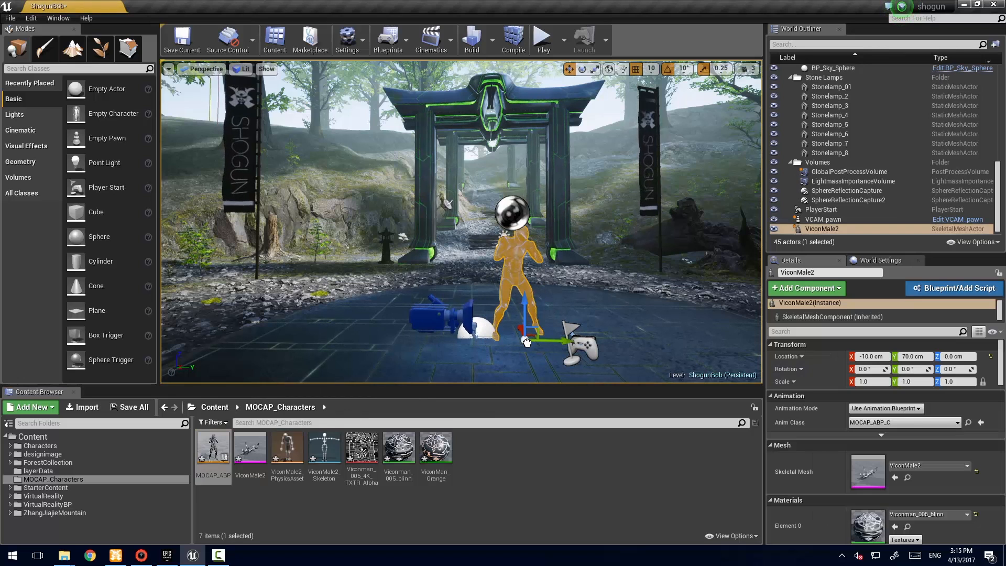
left_click(871, 356)
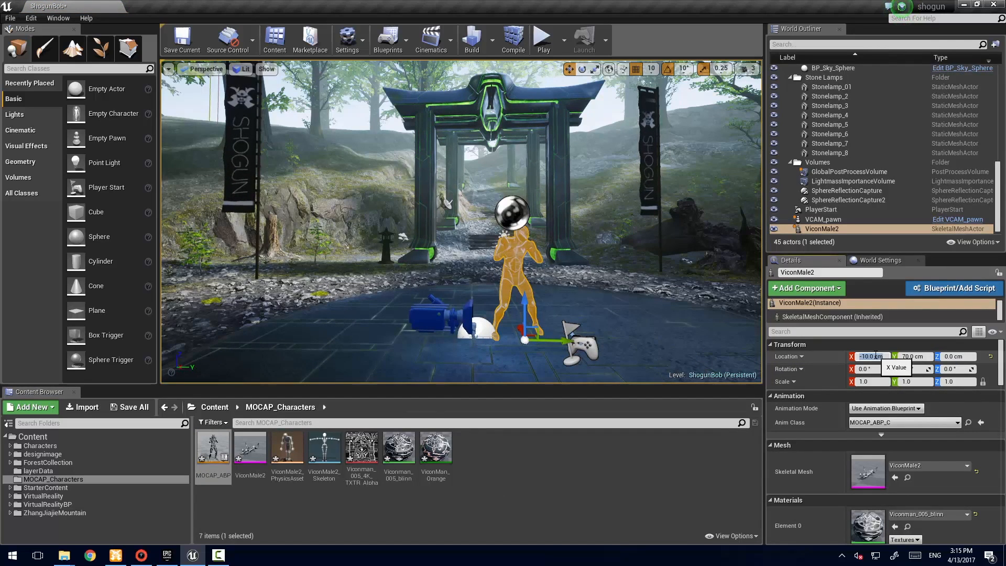
type("0")
key("Tab")
type("0")
key("Tab")
type("0")
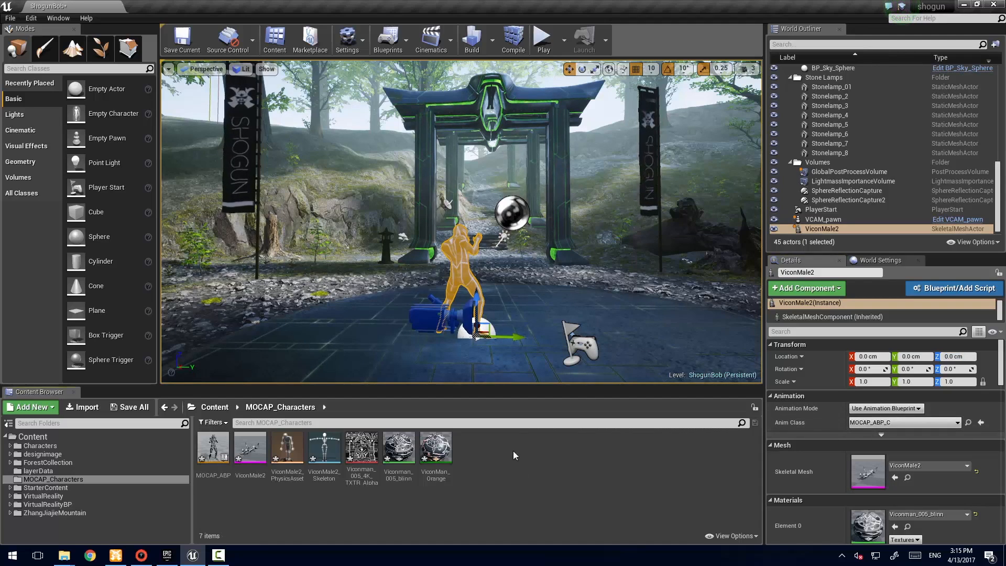
- Apply the ViconMan_Orange material to the placed ViconMale2 character, move in closer to it and play the level
left_click(435, 448)
left_click_drag(436, 448, 456, 253)
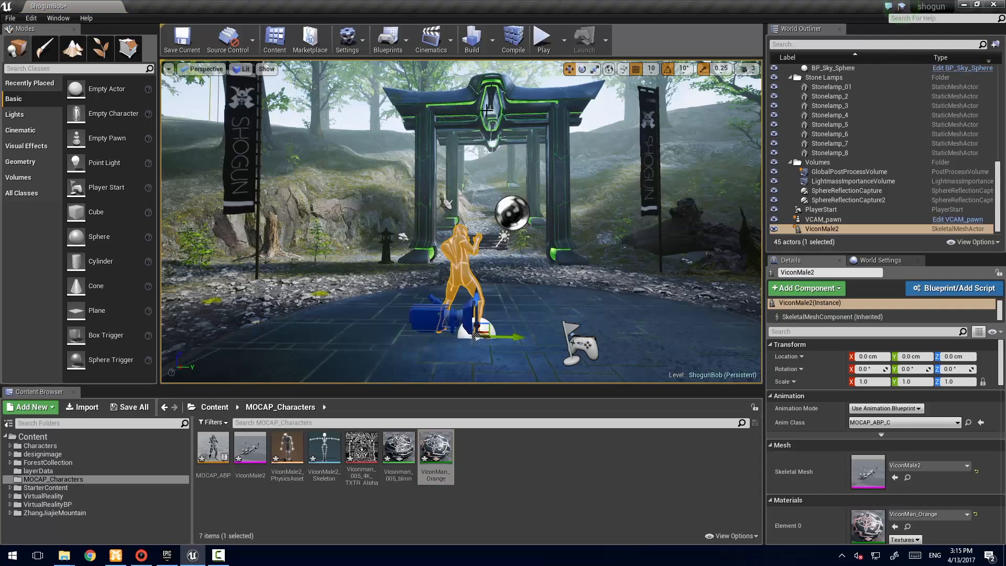
key("w")
right_click_drag(516, 136, 474, 262)
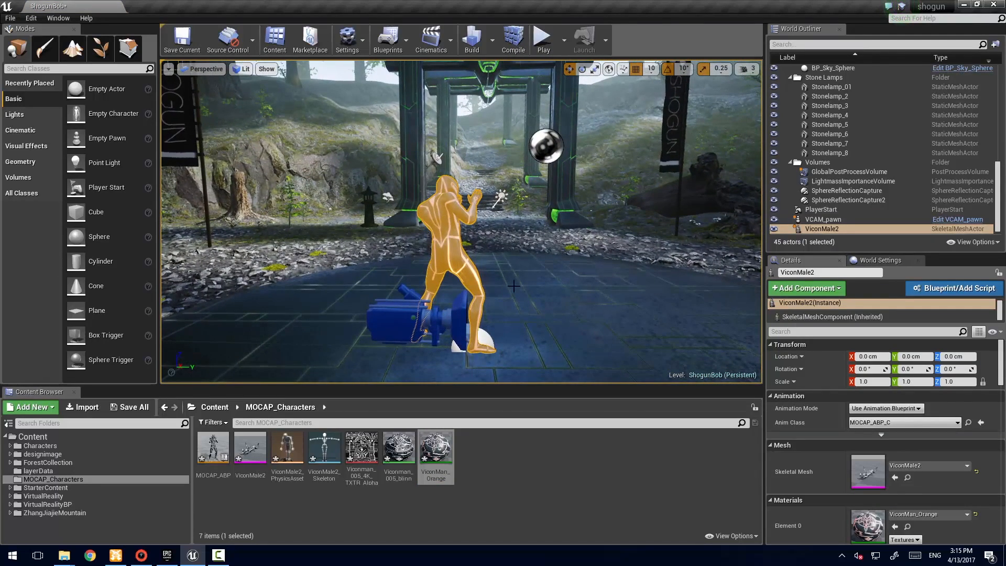
left_click(542, 45)
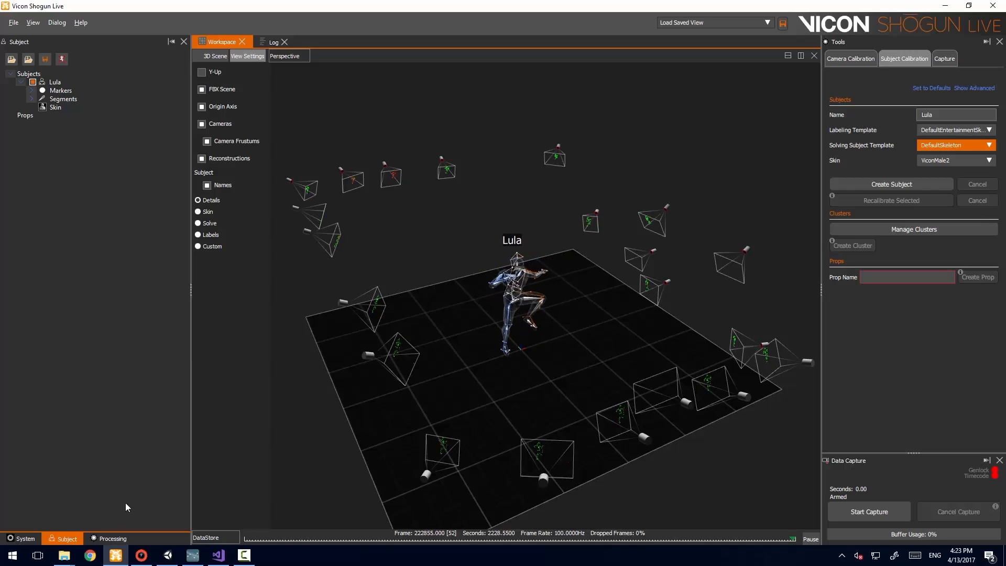
- In File Explorer, copy the UnityPlugin folder from the Vicon Pegasus1.2 program folder
mouse_move(63, 555)
left_click(53, 518)
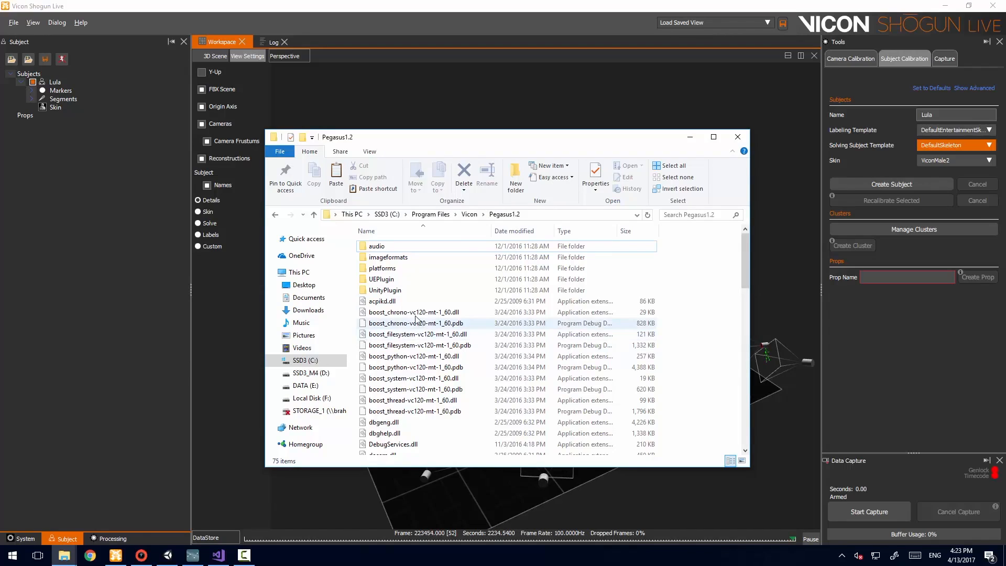
left_click(385, 289)
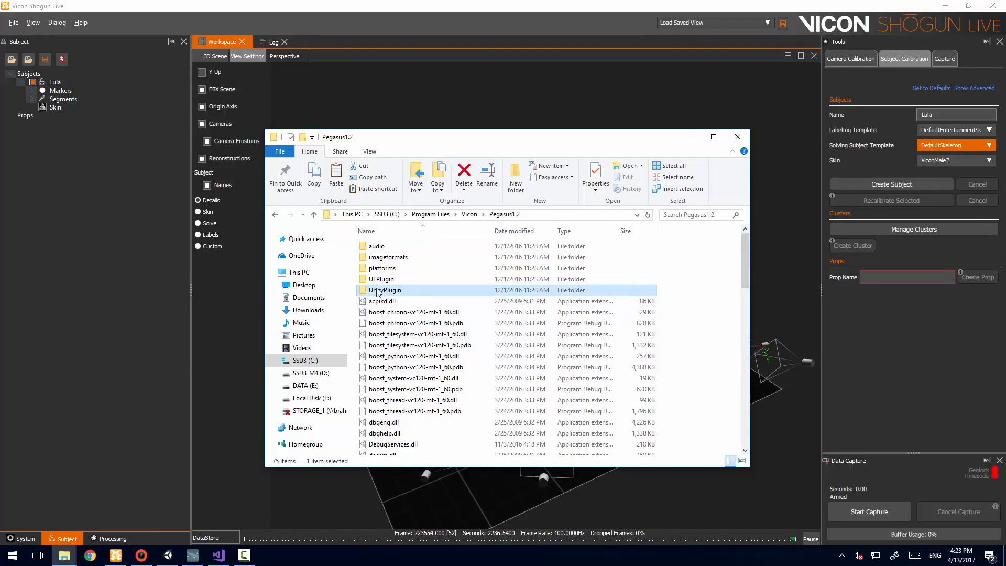
right_click(386, 291)
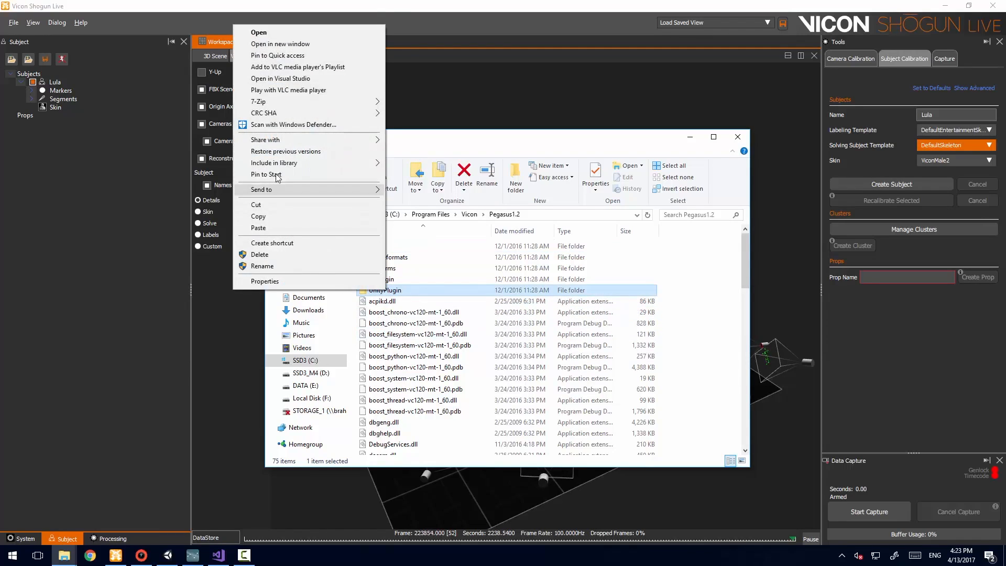
left_click(267, 217)
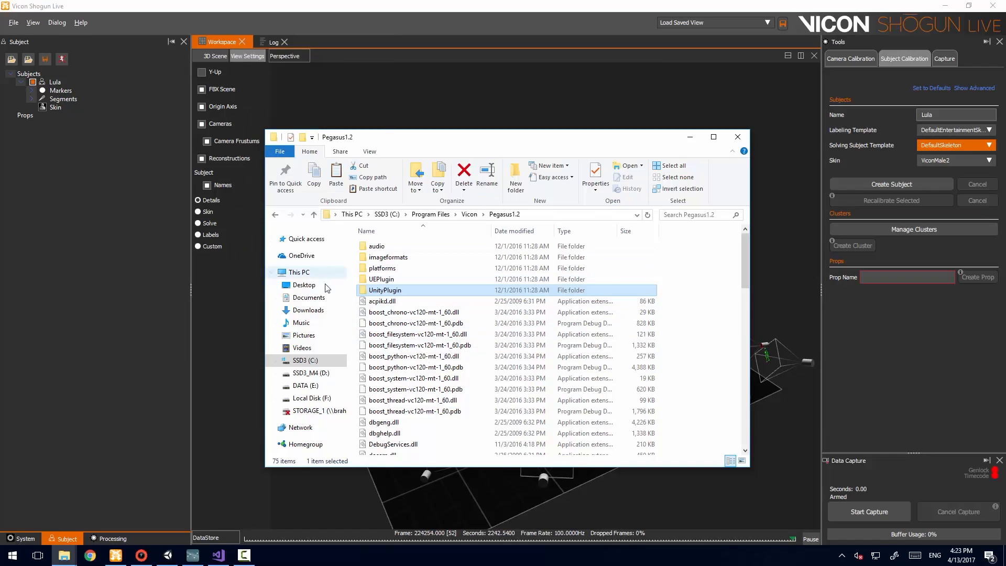
- Open the Assets folder of the Desktop's UnityPlugin copy, locate the ViconTest.unity scene file, and put the file window away
left_click(304, 285)
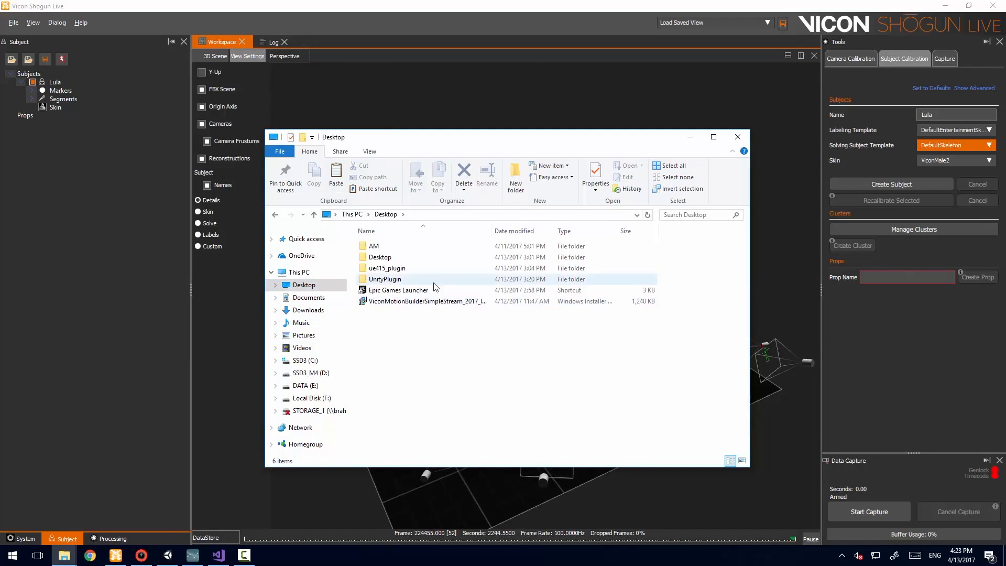
left_click(384, 279)
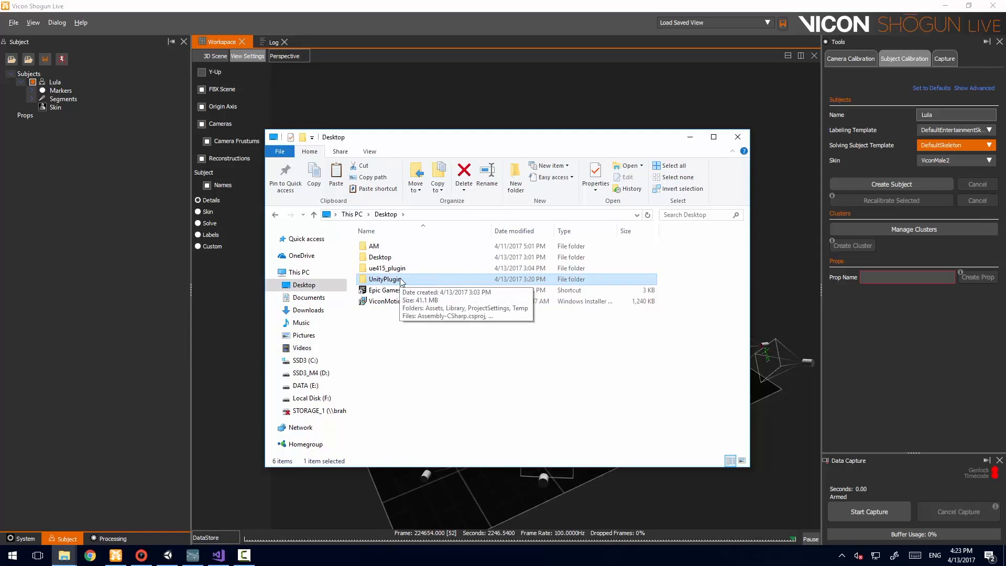
double_click(404, 280)
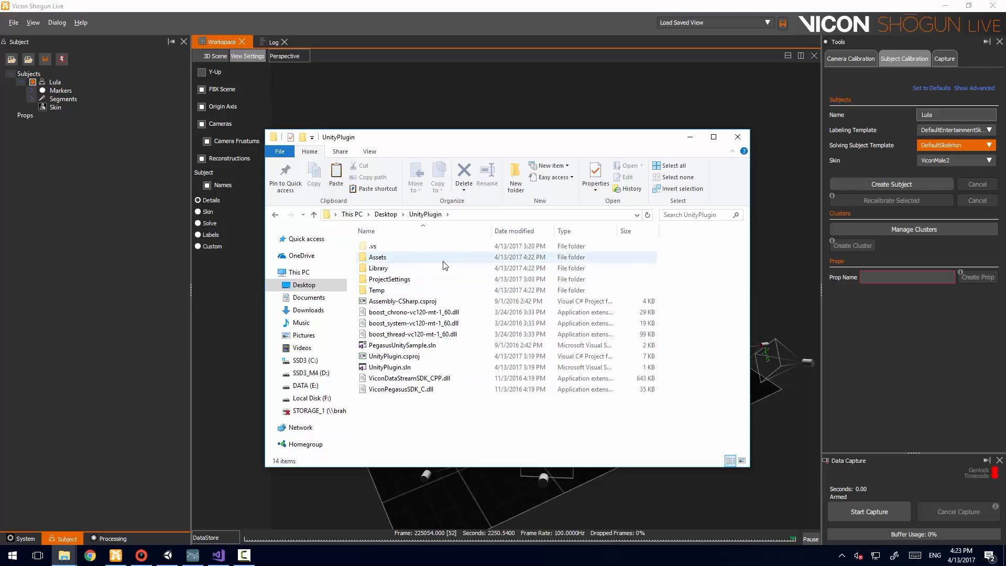
double_click(379, 262)
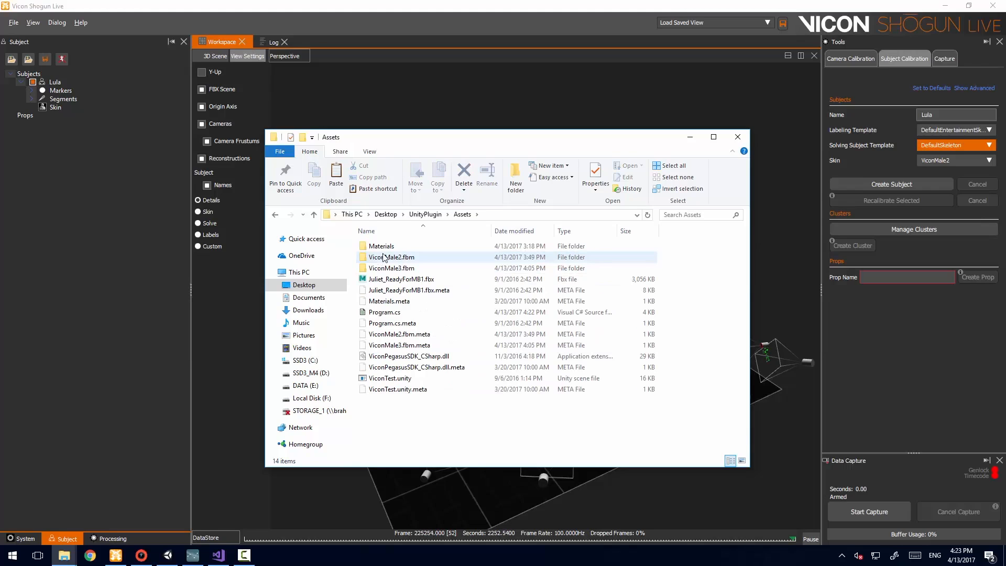
left_click(419, 379)
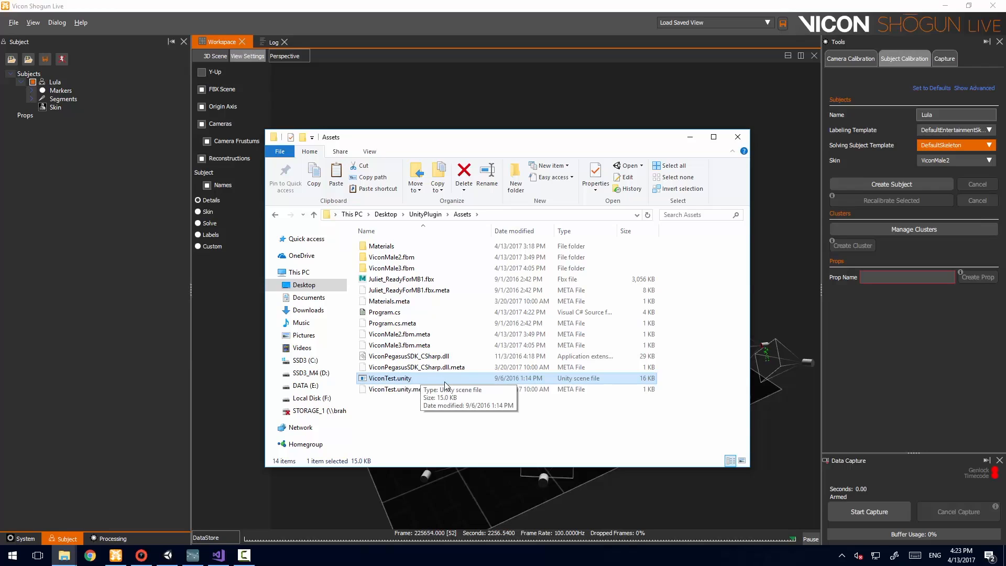
left_click(689, 138)
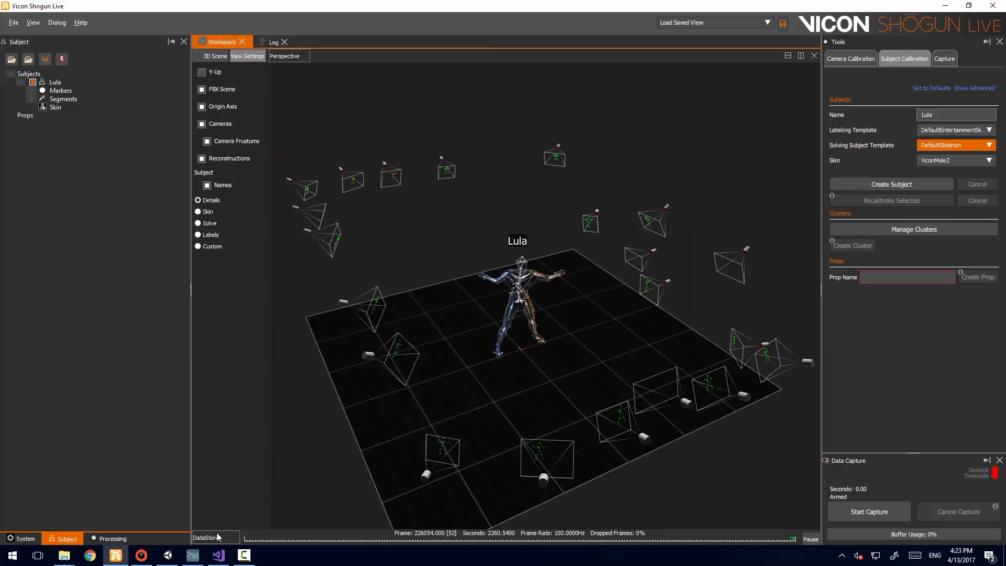
- Switch to Unity and select Juliet_ReadyForMB1 in the ViconTest scene to examine its attached Program script component
left_click(168, 555)
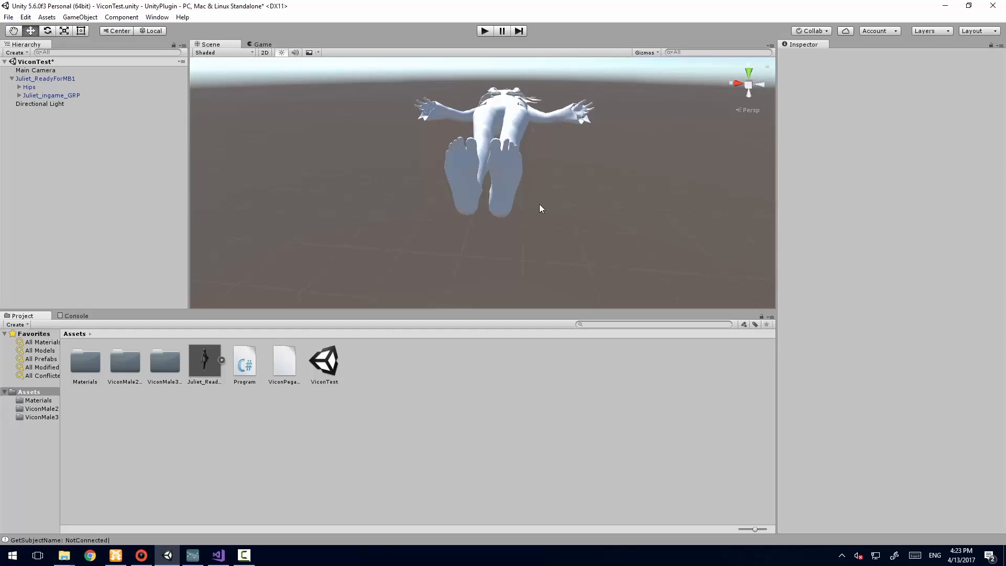
right_click_drag(584, 218, 598, 187)
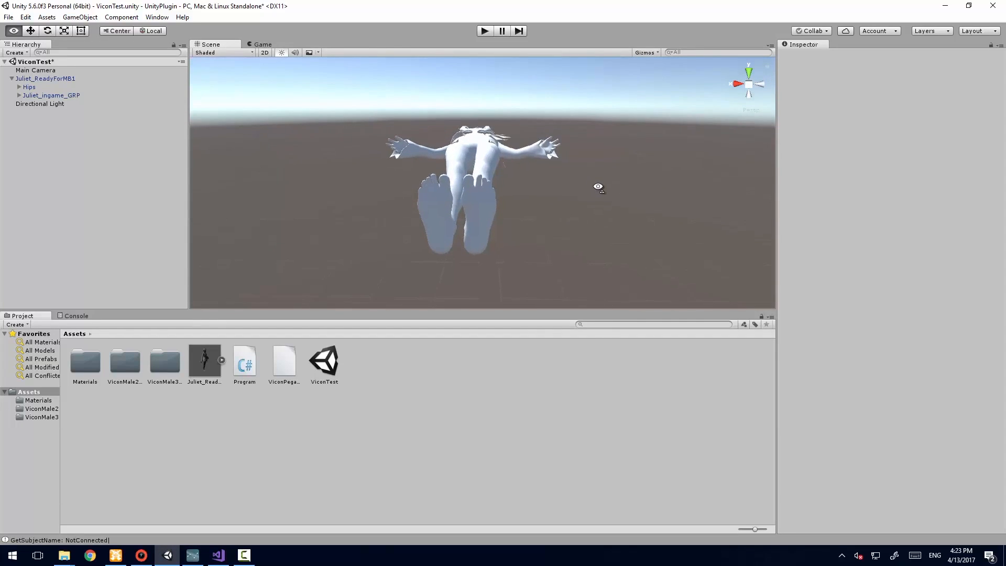
left_click(46, 79)
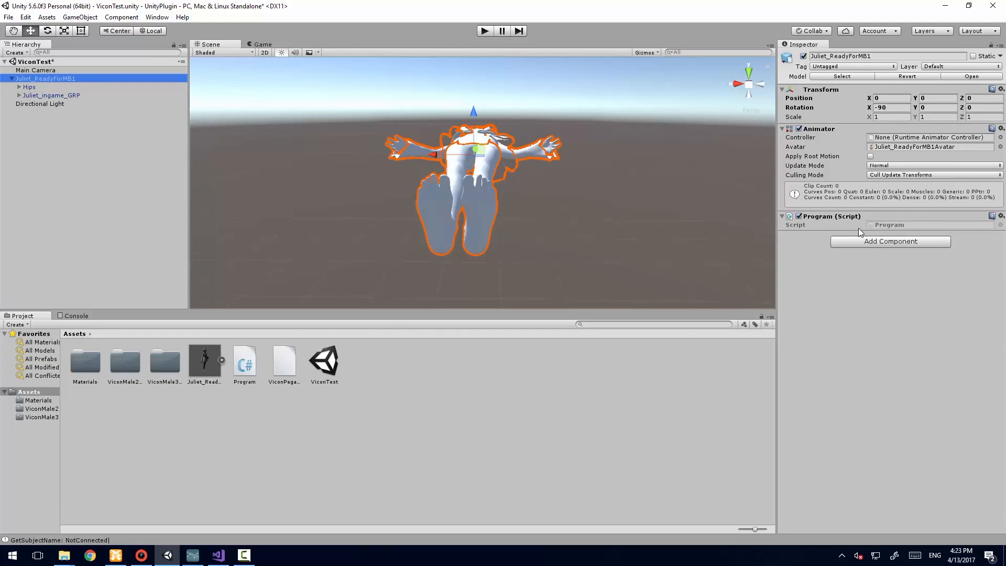
- Switch to Visual Studio and review the server connection and subject name code in the Start method of Program.cs
left_click(218, 555)
scroll(309, 269, "up", 2)
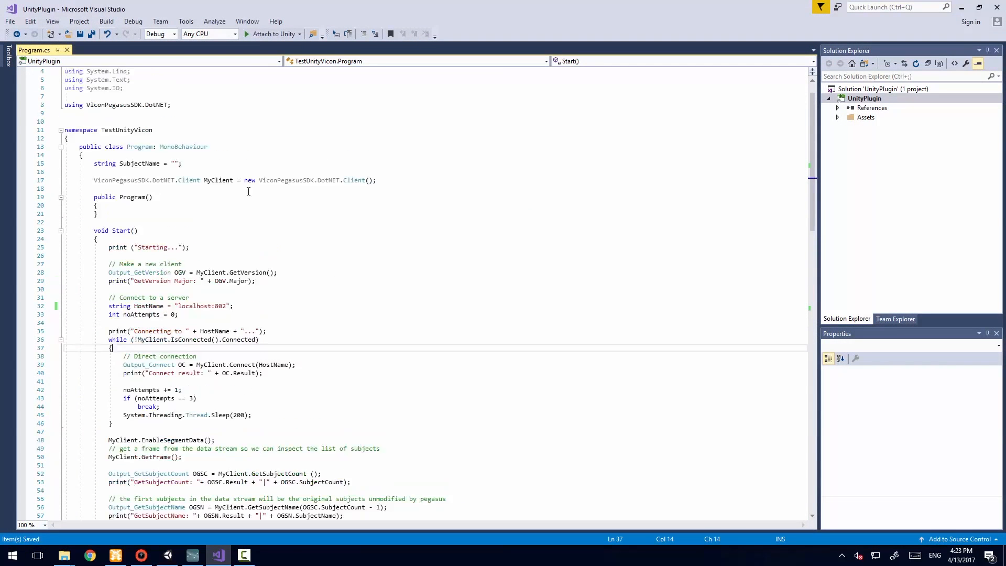
scroll(304, 231, "down", 3)
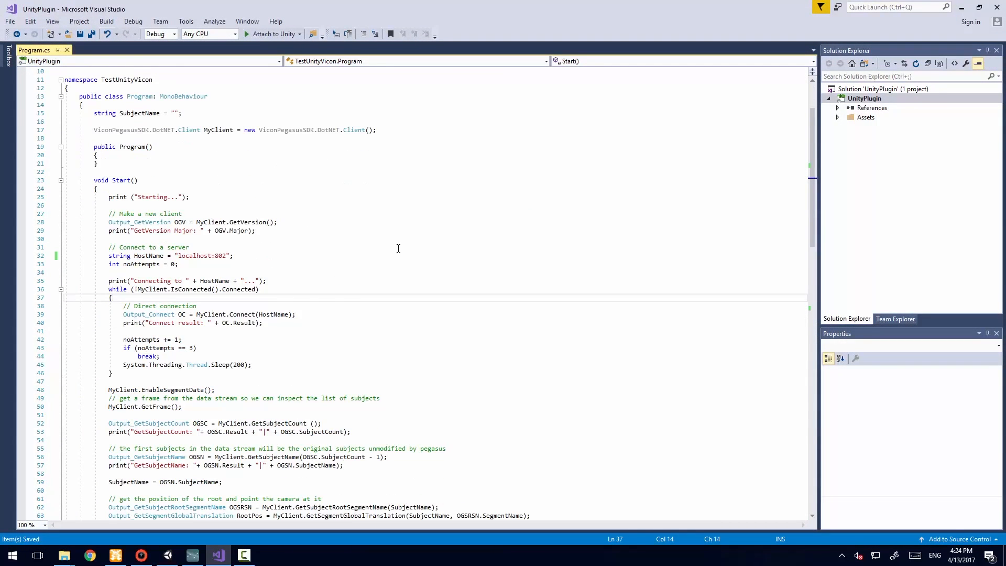
scroll(398, 249, "down", 1)
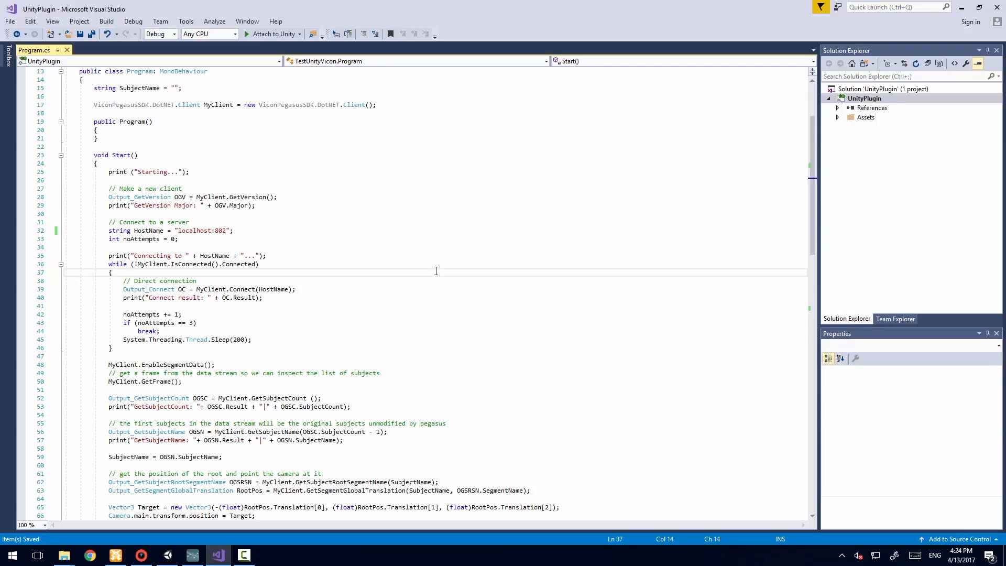
scroll(328, 240, "down", 5)
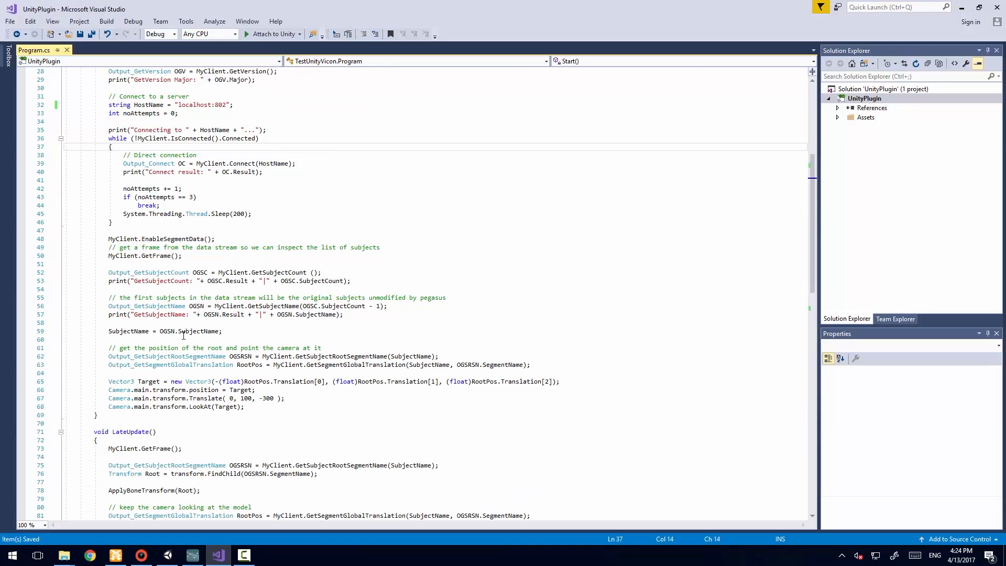
- Try hard-coding SubjectName as "Lula_S" on line 59 of Program.cs, and restore the assignment to OGSN.SubjectName
left_click(221, 332)
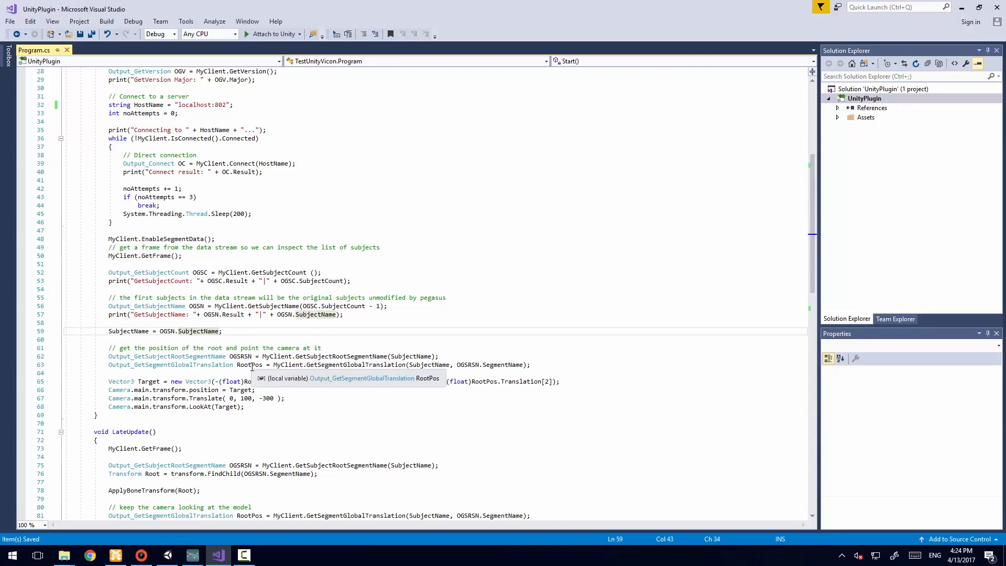
key("BackSpace")
key("BackSpace")
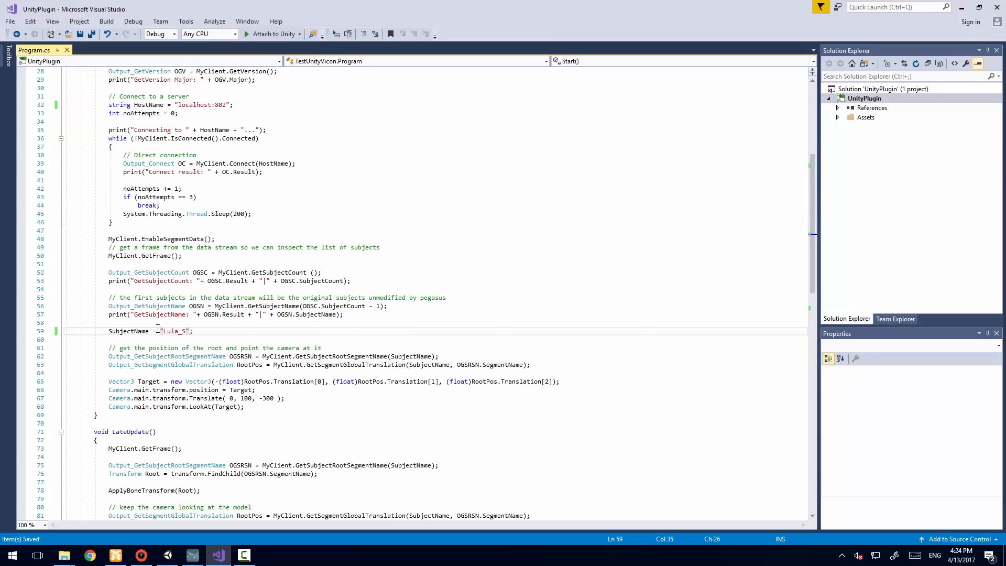
key("BackSpace")
type("OGSN.SubjectName")
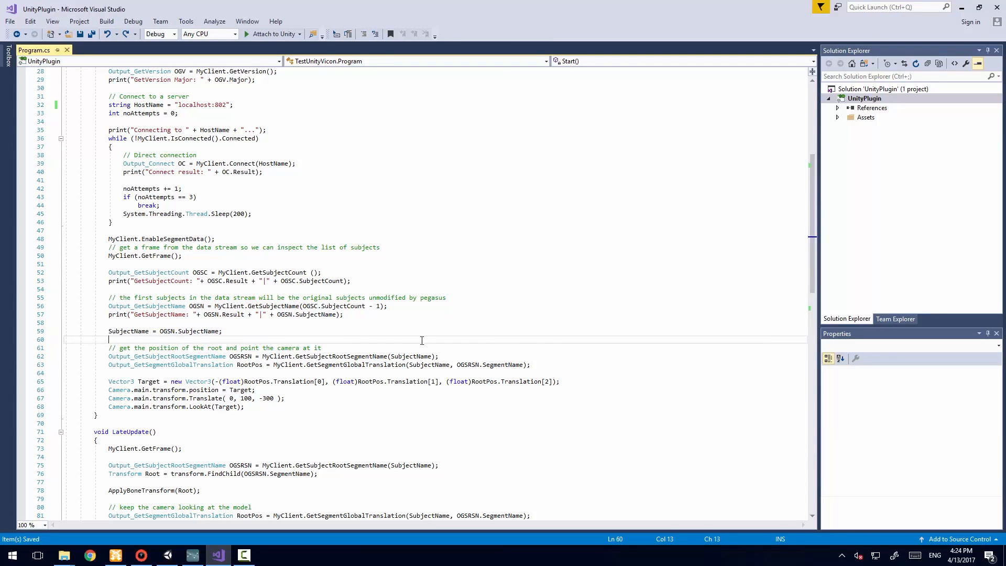
- Switch to Pegasus Advanced, ping and apply the server localhost on port 801, and load the live Lula subject
left_click(192, 555)
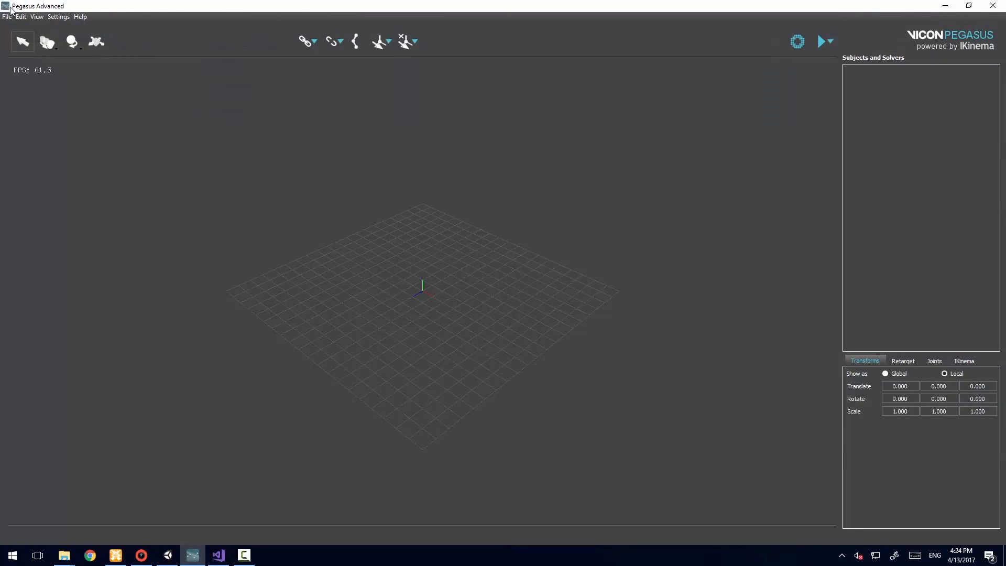
left_click(58, 17)
left_click(64, 30)
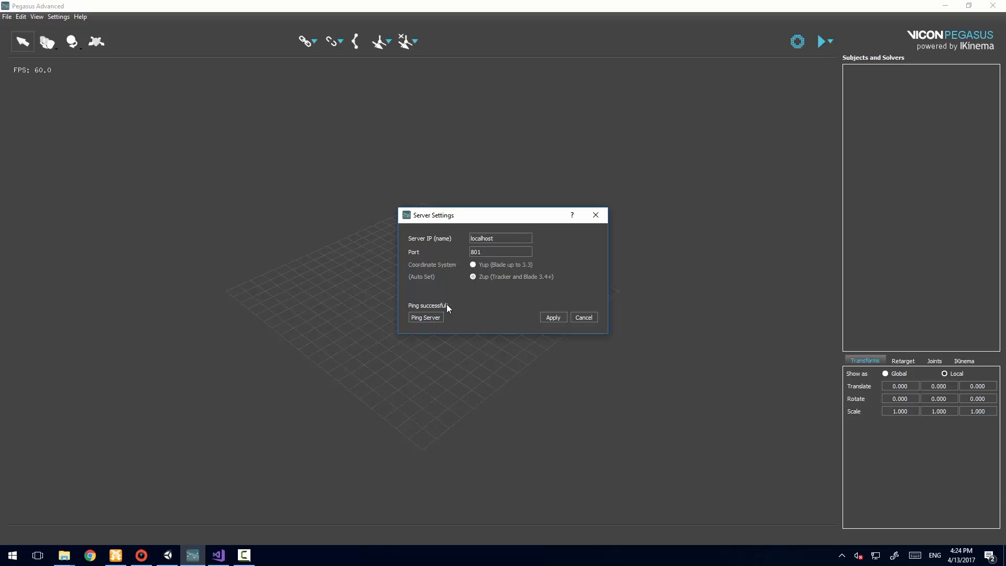
left_click(553, 317)
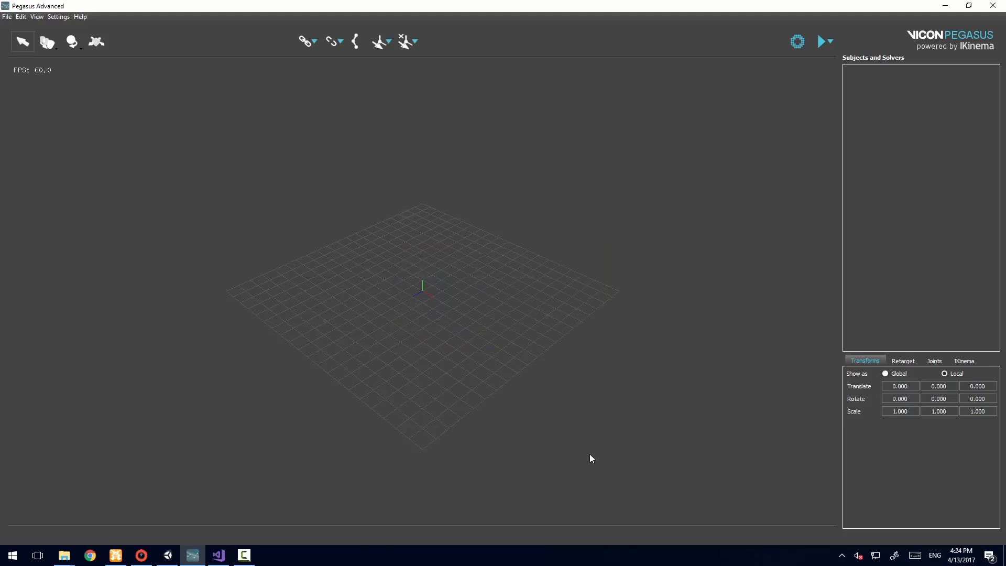
left_click(797, 42)
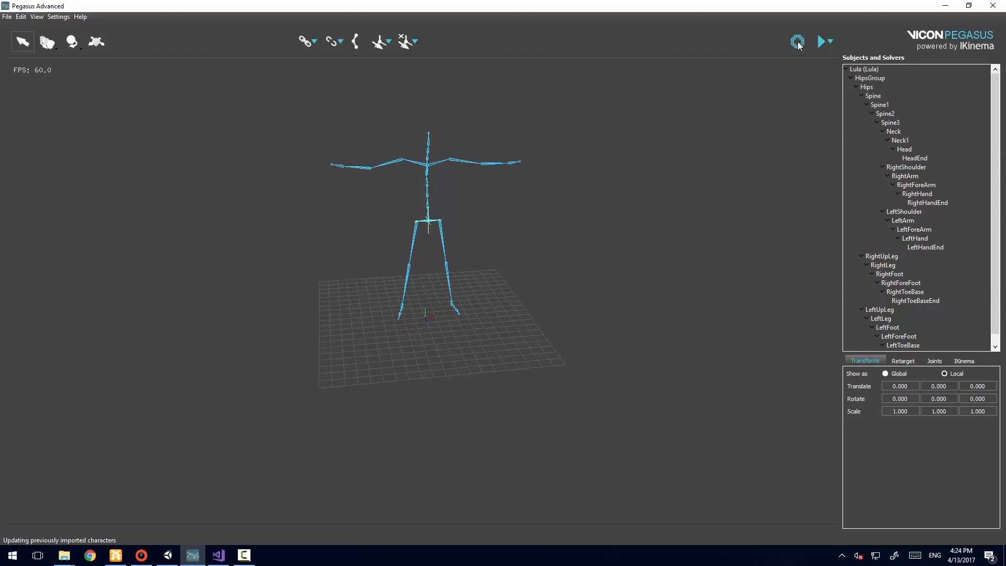
mouse_move(652, 239)
left_mouse_down()
mouse_move(461, 222)
mouse_move(603, 220)
mouse_move(648, 239)
left_mouse_up()
- Import Juliet_ReadyForMB1.fbx from the Assets folder of the Pegasus1.2 UnityPlugin directory
left_click(7, 17)
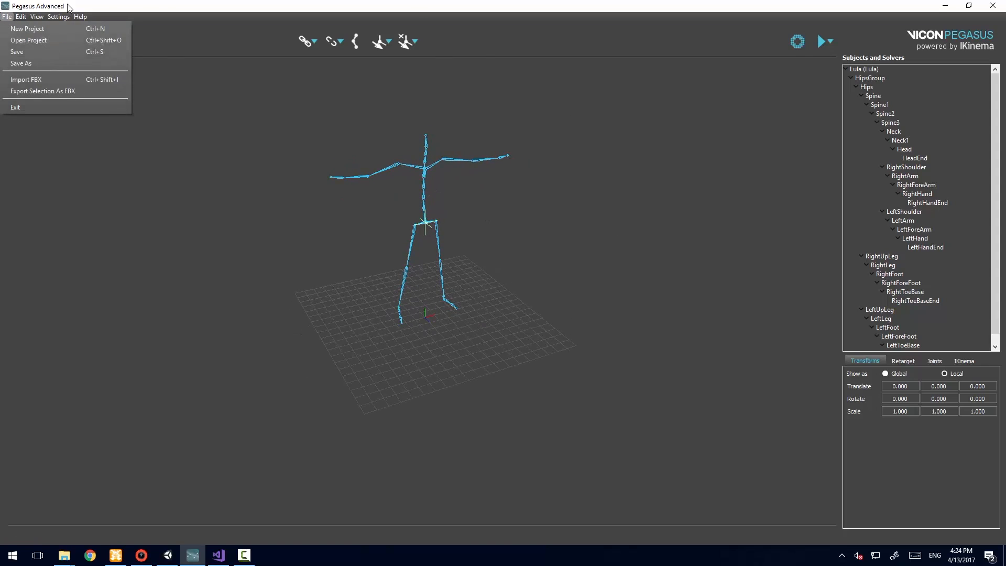
left_click(24, 81)
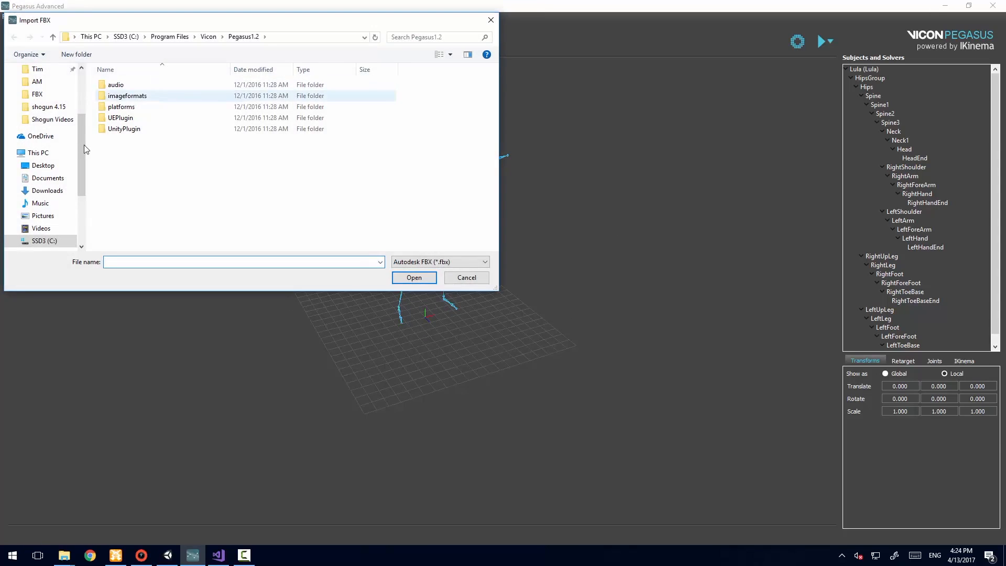
double_click(123, 129)
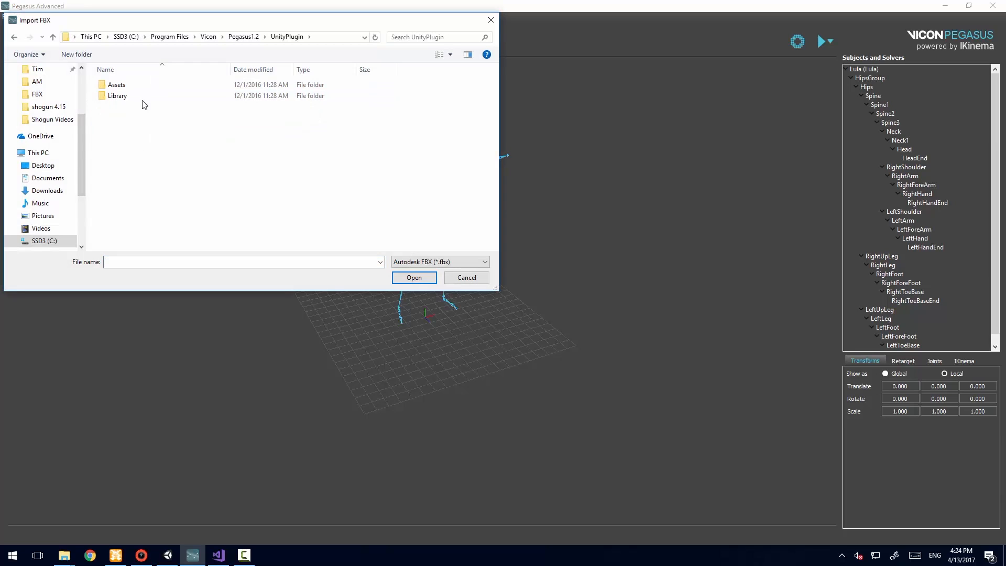
double_click(123, 86)
left_click(138, 97)
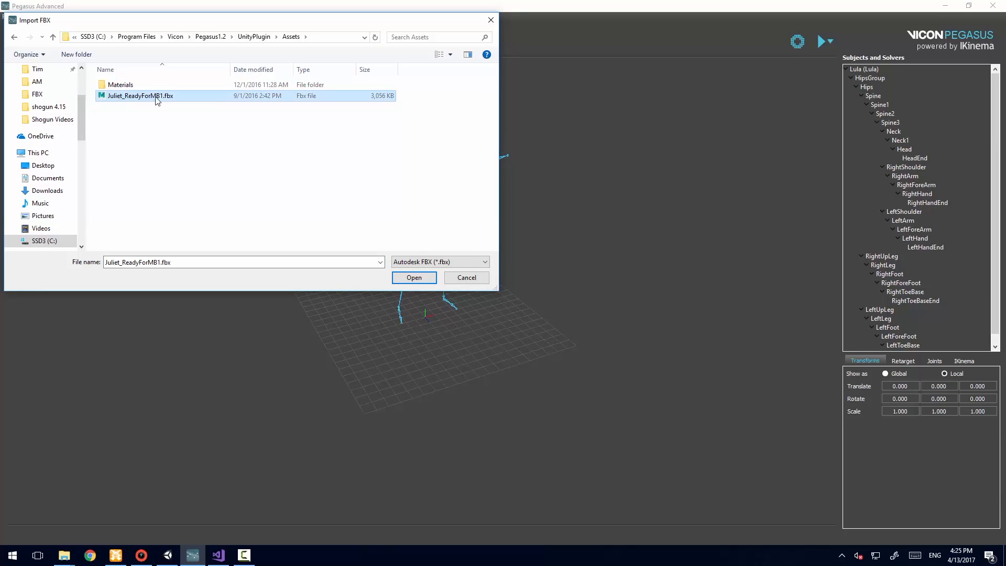
left_click(414, 277)
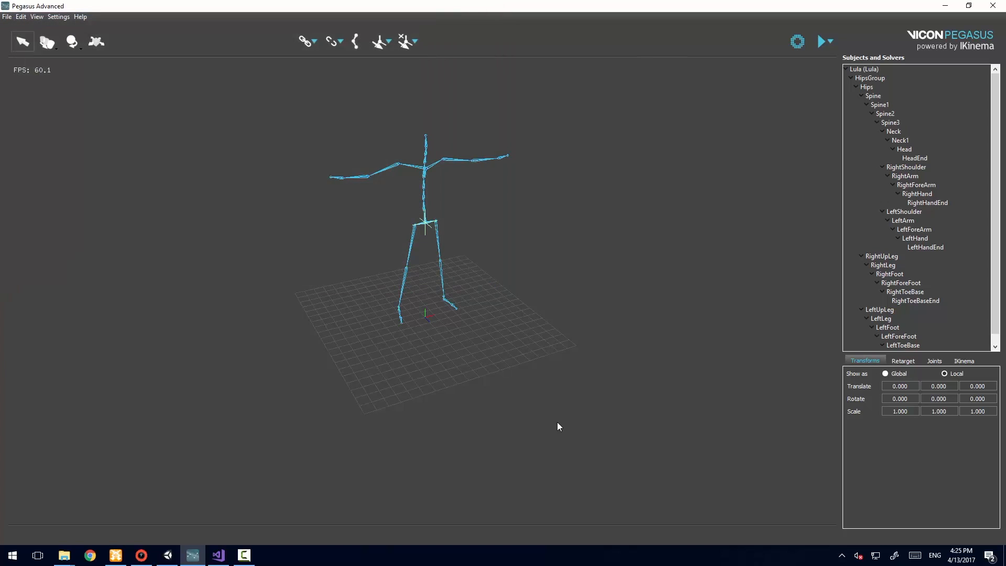
- Link the Lula source skeleton's bones to the matching Juliet bones, using the RightUpLeg bones of both as the selection
left_click_drag(526, 336, 470, 320, "alt")
right_click_drag(470, 321, 422, 63, "alt")
left_click(419, 202)
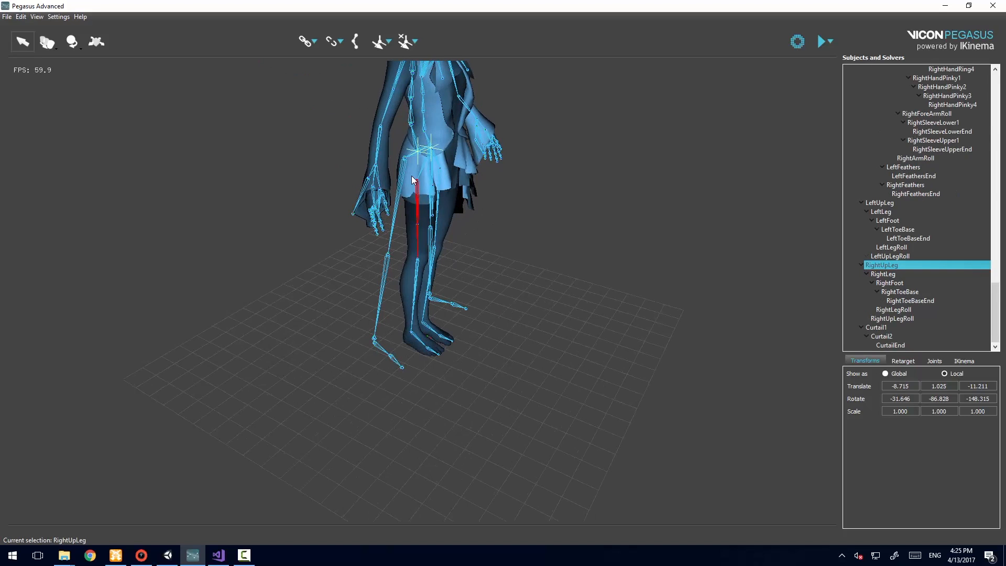
left_click(403, 183, "ctrl")
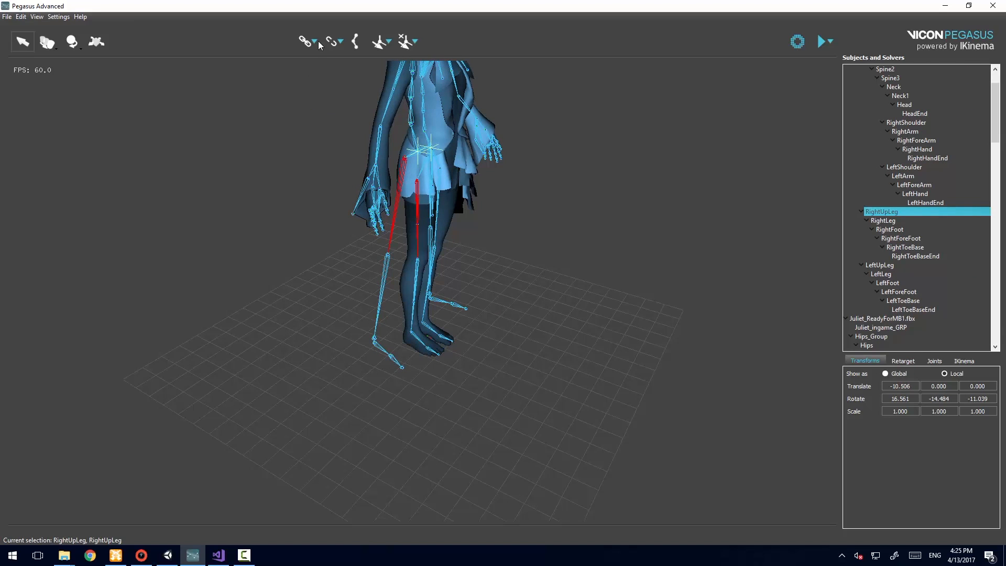
left_click(315, 42)
left_click(386, 62)
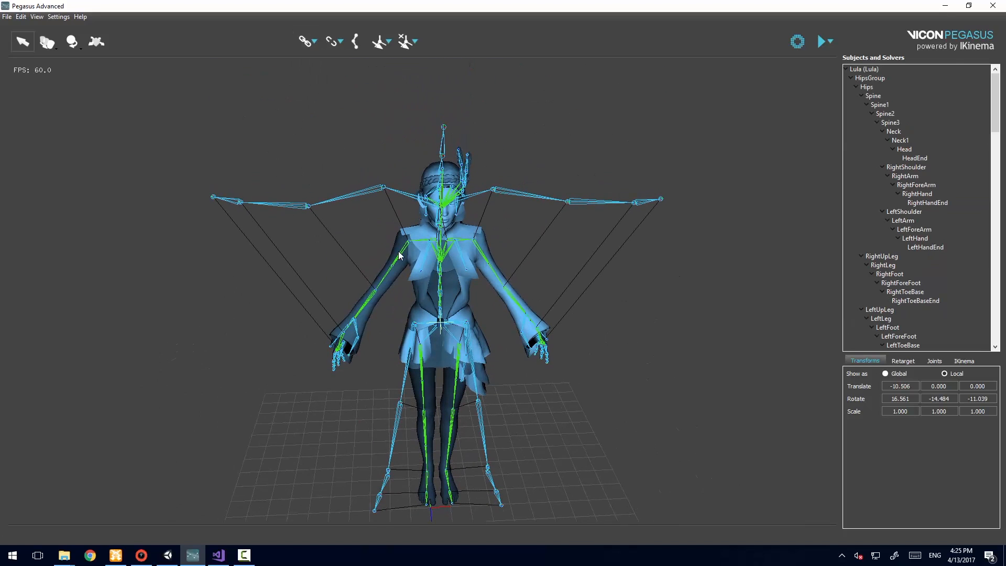
- Rotate Juliet's right shoulder and arm upward toward the raised right arm of the Lula source skeleton
left_click(399, 253)
key("e")
left_click_drag(408, 215, 467, 242)
left_click(427, 230)
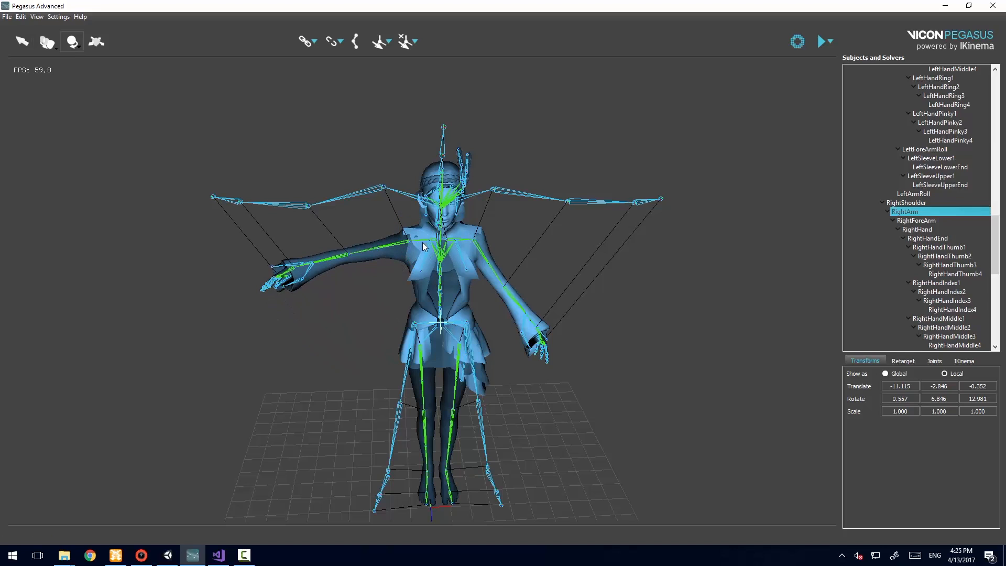
left_click_drag(424, 218, 365, 267)
left_click(406, 221)
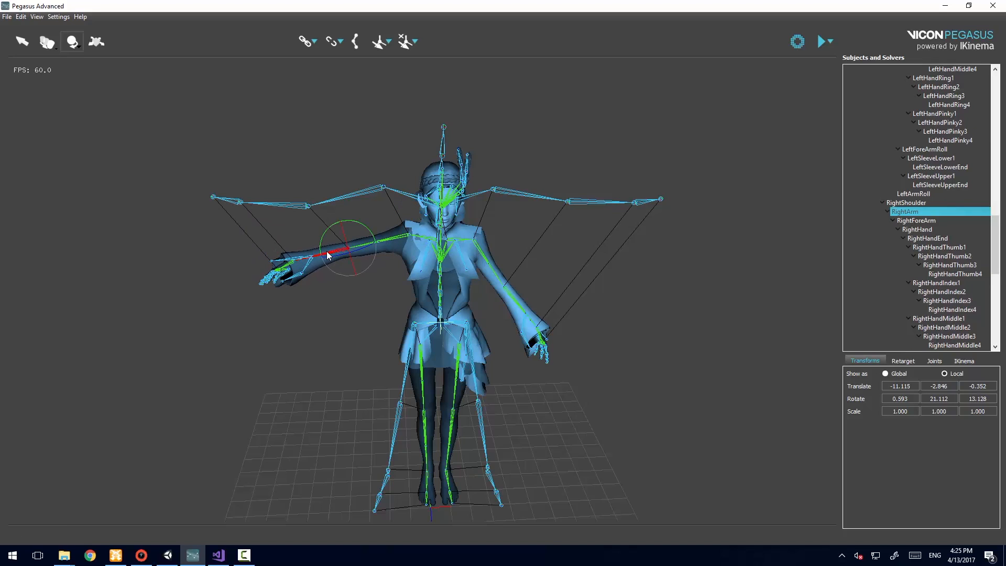
left_click(336, 256)
- Rotate Juliet's left shoulder and arm upward toward the raised left arm of the Lula source skeleton
left_click(464, 244)
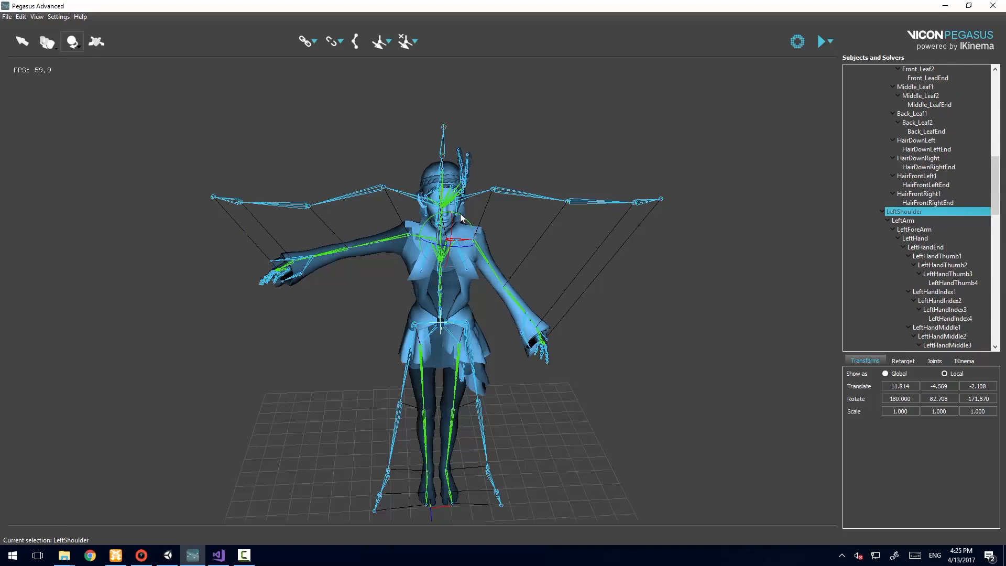
left_click_drag(460, 217, 407, 218)
left_click(491, 220)
left_click(536, 358)
- Rotate Juliet's RightUpLeg and LeftUpLeg bones outward to match the leg stance of the Lula source skeleton
left_click(419, 369)
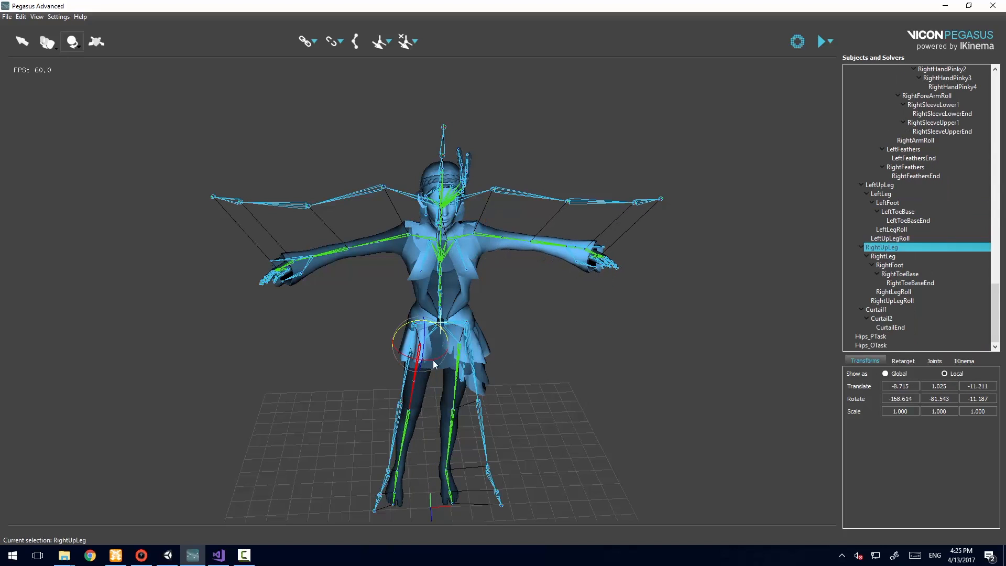
left_click(455, 323)
left_click_drag(455, 323, 444, 329)
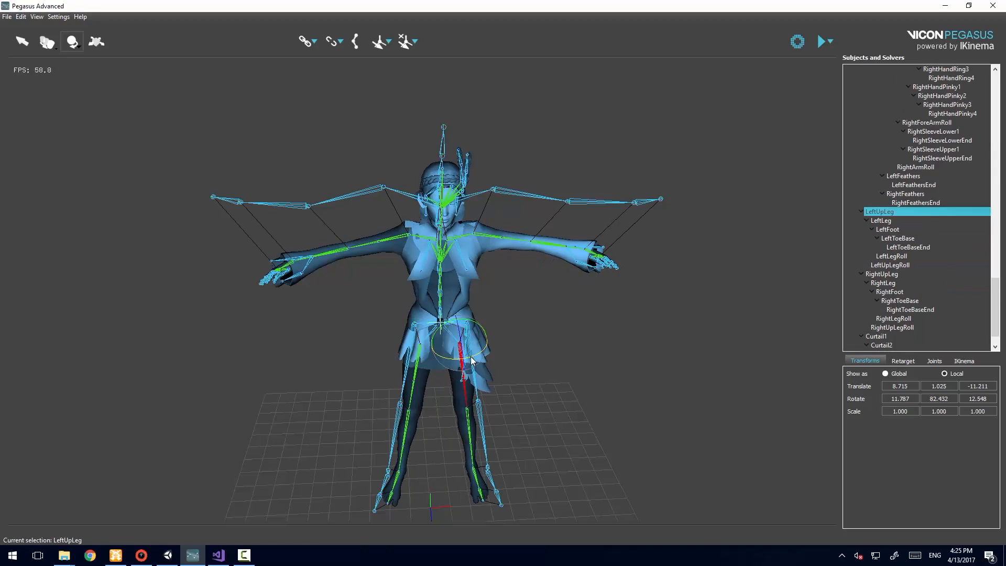
left_click(335, 364)
- Snap Juliet's right foot to the source using Juliet's RightFoot and Lula's RightForeFoot bones
left_click_drag(336, 364, 485, 436, "alt")
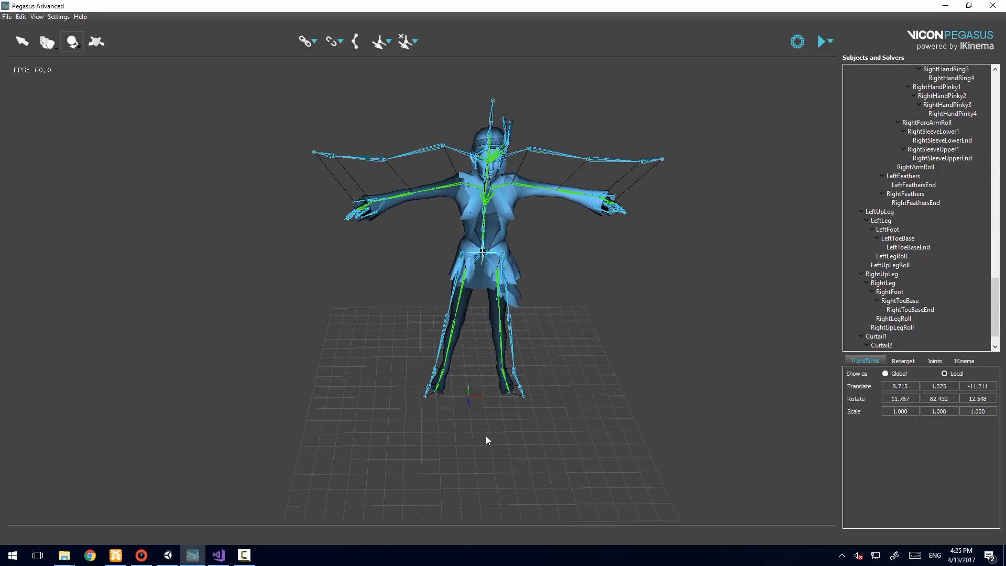
scroll(485, 437, "up", 4)
middle_click_drag(480, 438, 417, 281)
scroll(417, 282, "up", 4)
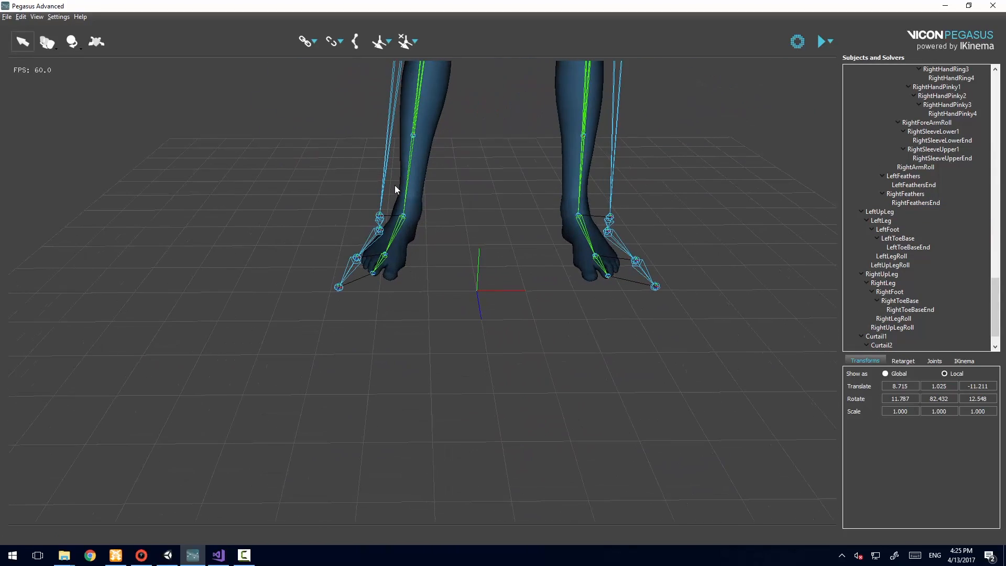
left_click(396, 237)
left_click(386, 44)
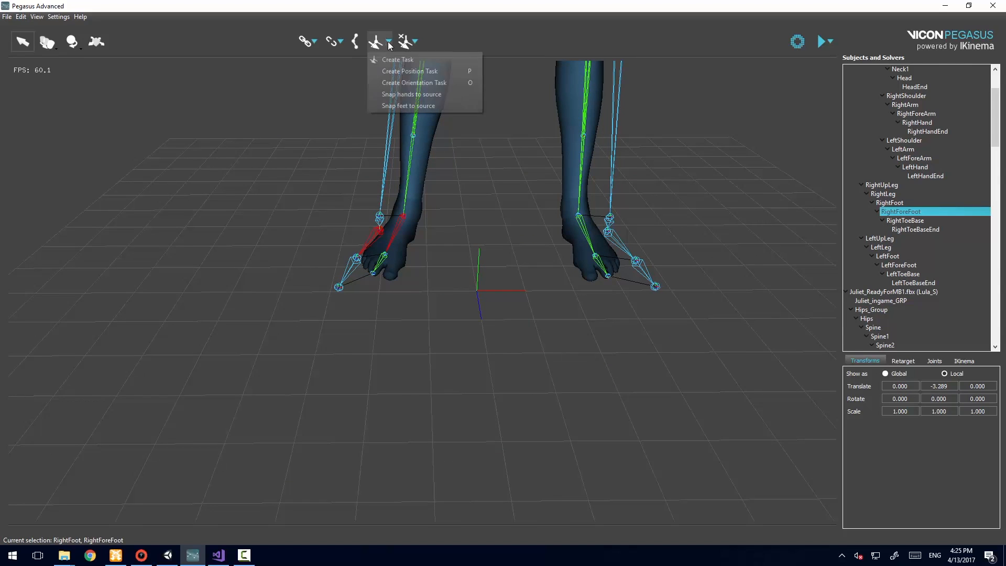
left_click(408, 106)
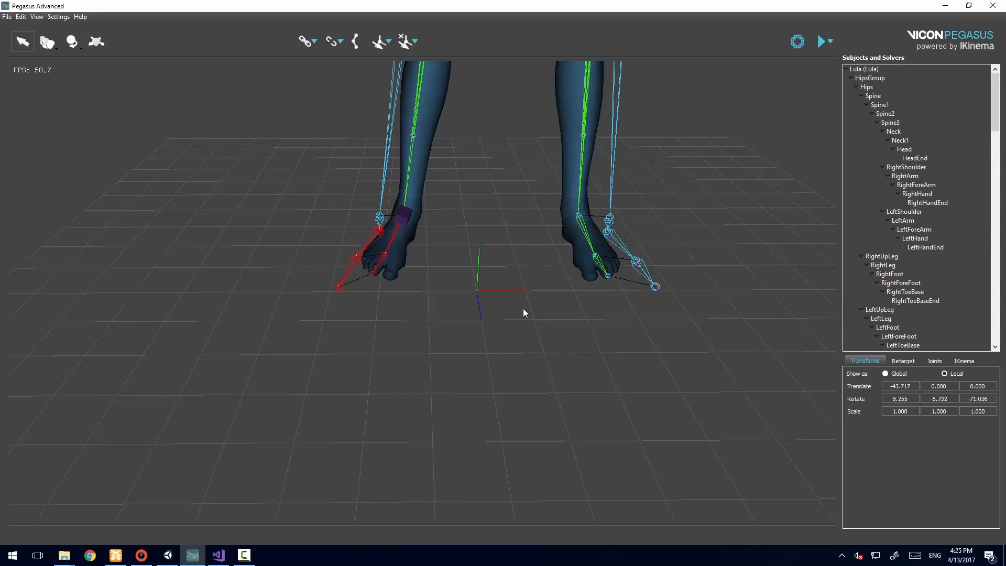
- Snap Juliet's left foot to the source using Juliet's LeftFoot and Lula's LeftForeFoot bones
left_click(600, 242)
left_click(617, 243, "shift")
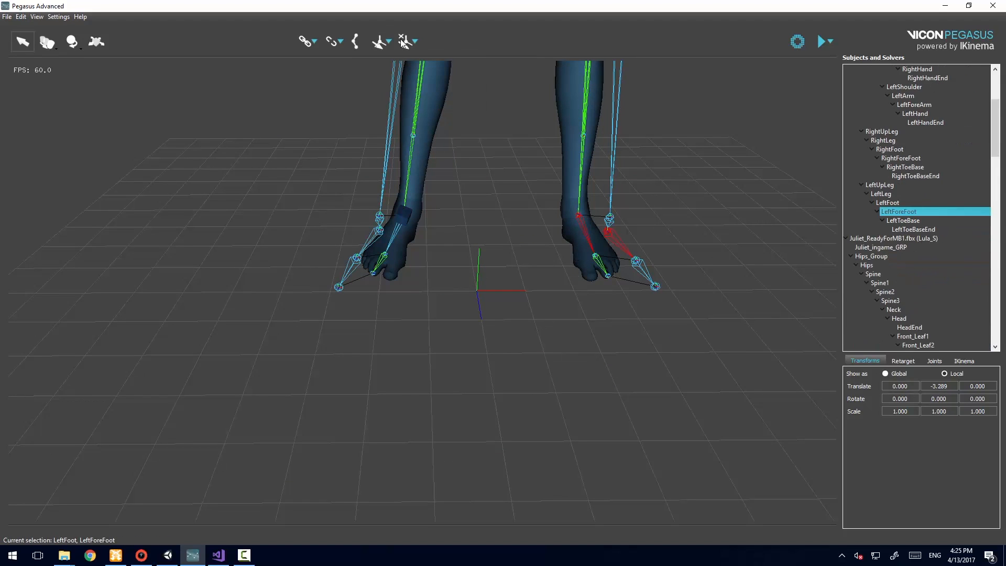
left_click(390, 46)
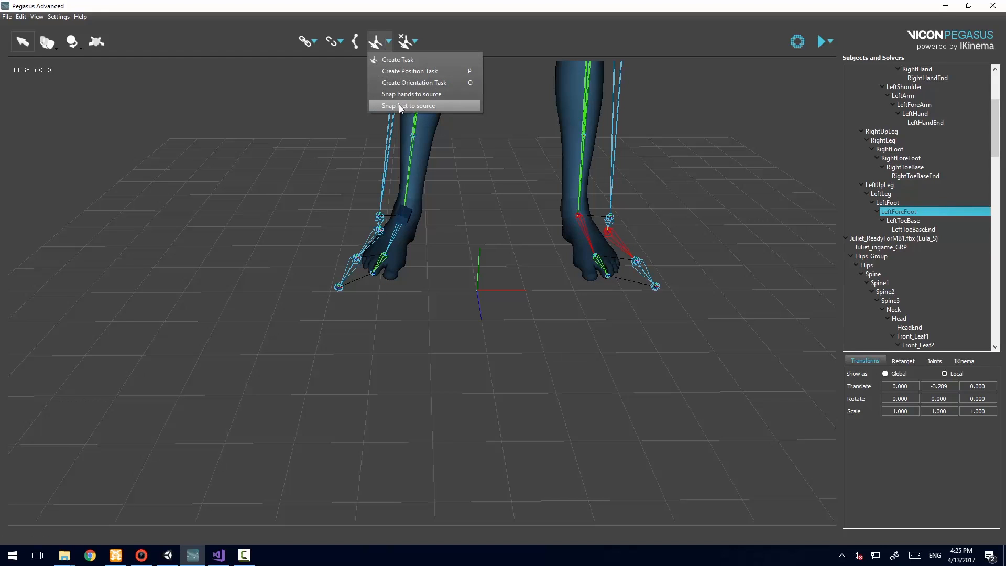
left_click(419, 107)
- Start the real-time retargeting of the live Lula motion onto Juliet
right_click_drag(449, 129, 490, 231, "alt")
middle_click_drag(490, 210, 470, 318, "alt")
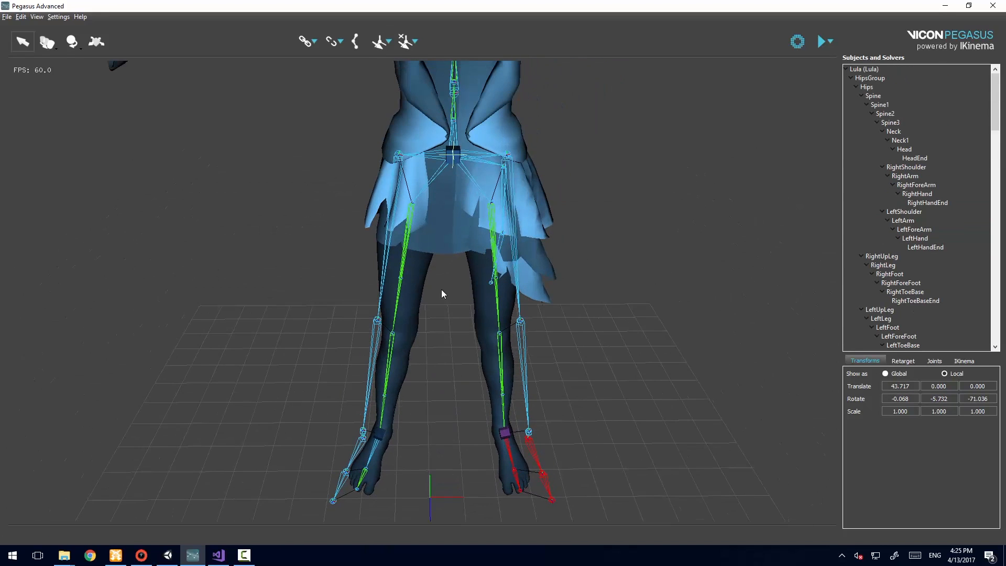
right_click_drag(441, 289, 445, 367, "alt")
middle_click_drag(446, 367, 451, 479, "alt")
right_click_drag(567, 374, 571, 355, "alt")
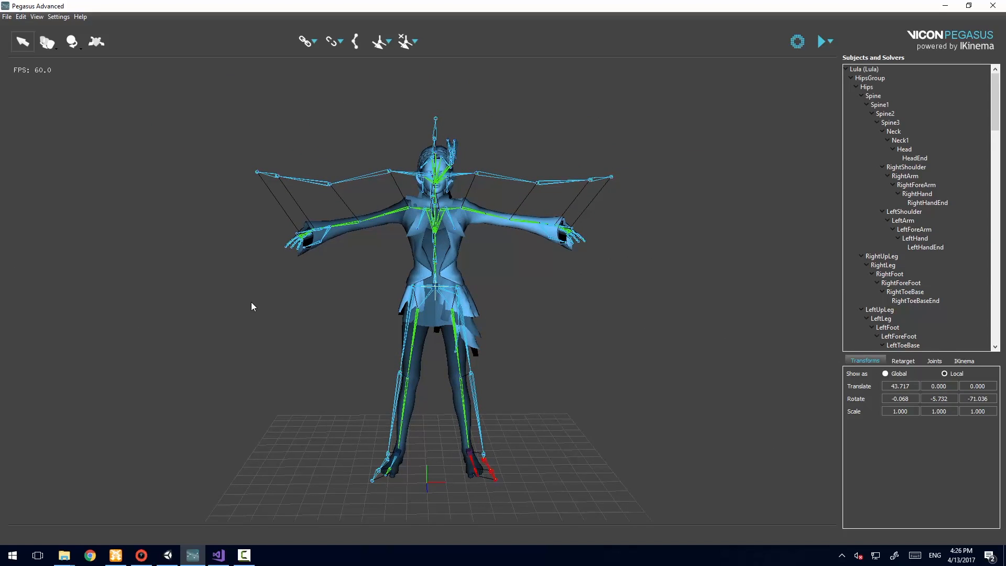
left_click_drag(250, 302, 326, 335, "alt")
right_click_drag(325, 336, 360, 409, "alt")
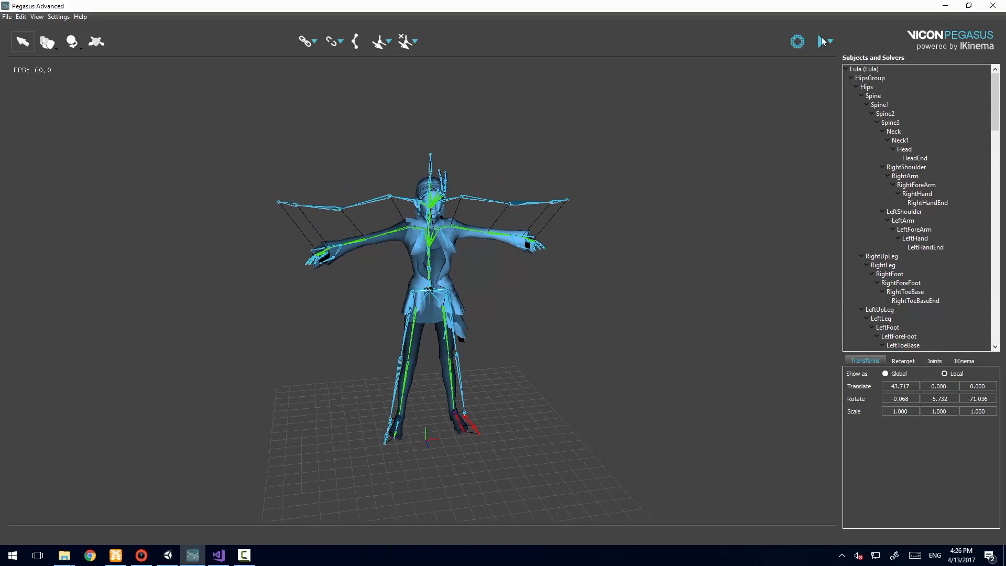
key("space")
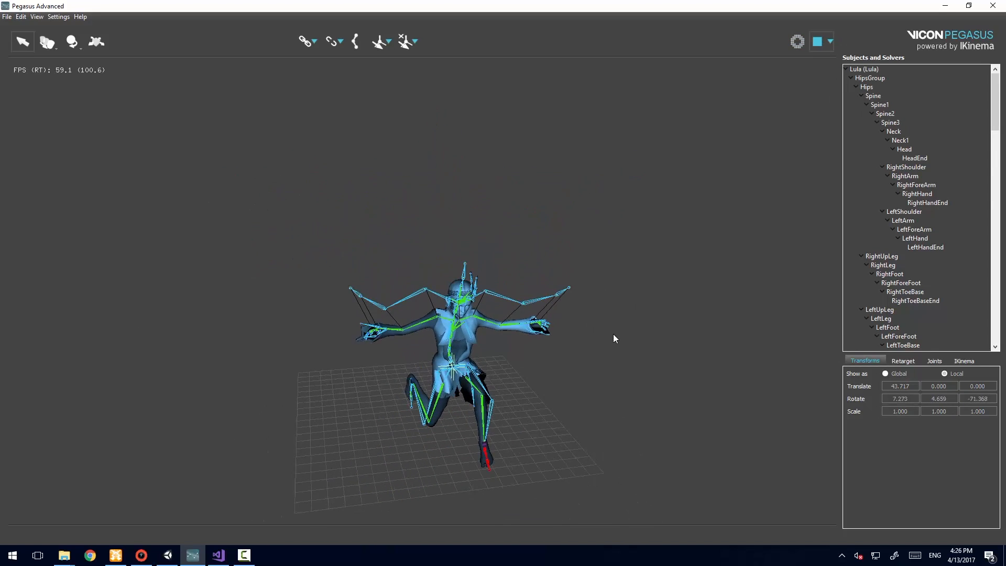
- Hide the skeletons in the viewport and watch the Juliet mesh move with the live data
left_click(37, 17)
left_click(81, 125)
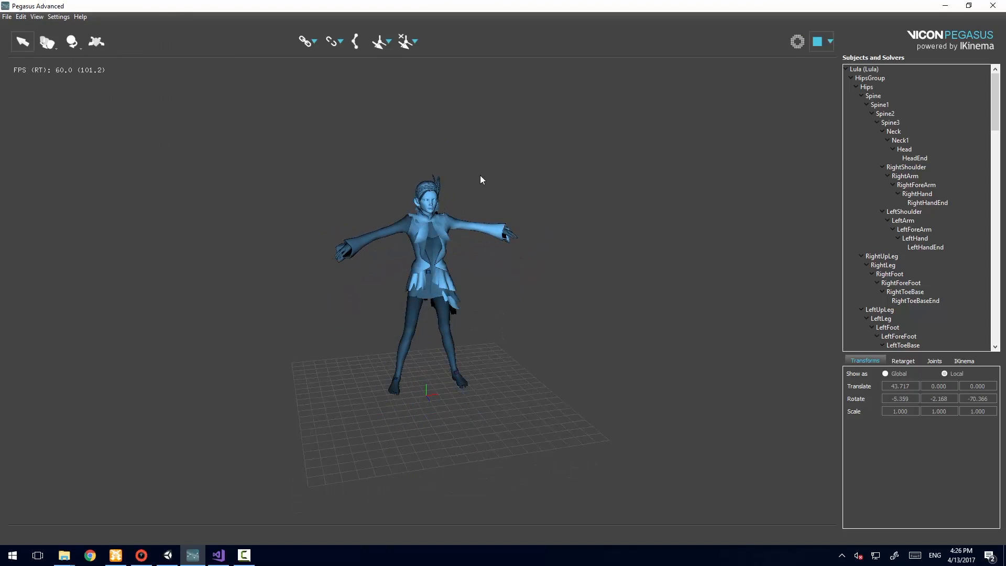
middle_click_drag(490, 397, 507, 379)
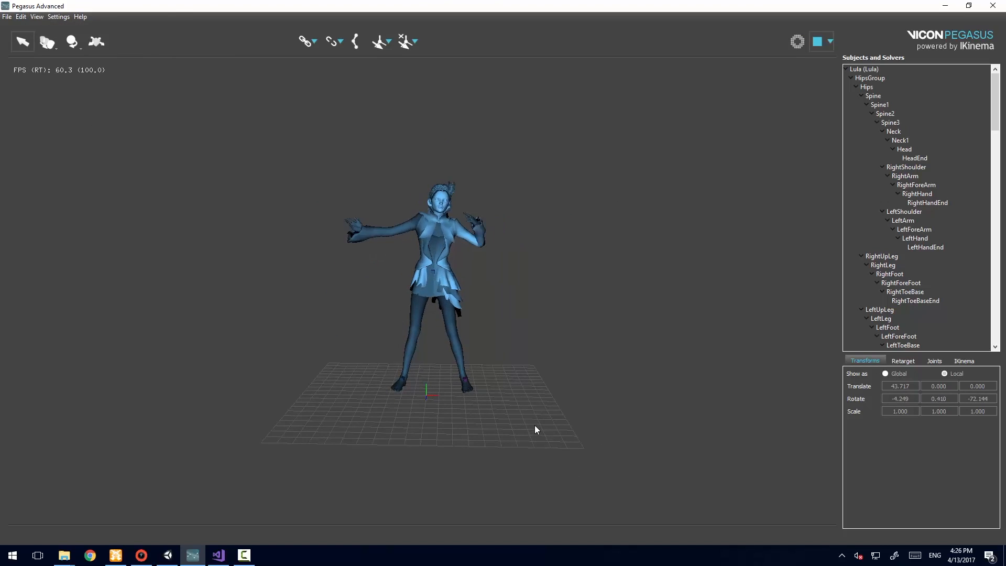
middle_click_drag(352, 356, 365, 325)
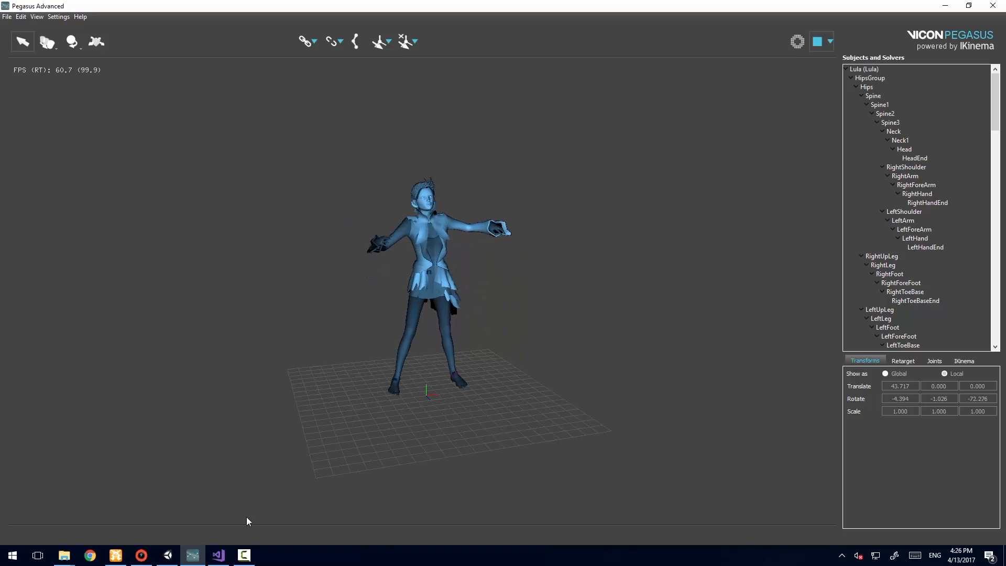
- Switch to Unity, run the ViconTest scene, and watch the streamed Juliet character in the Scene view
left_click(167, 555)
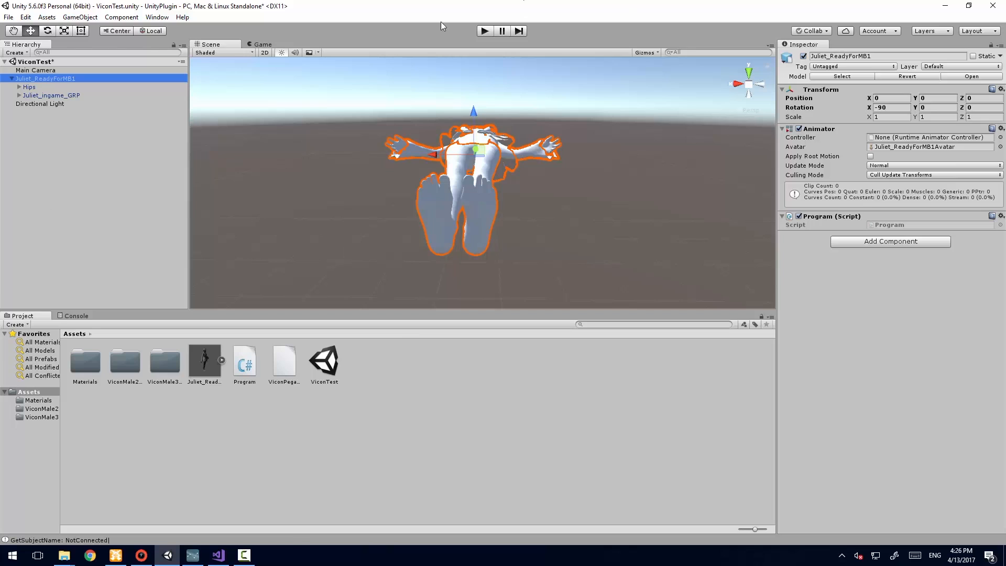
left_click(491, 32)
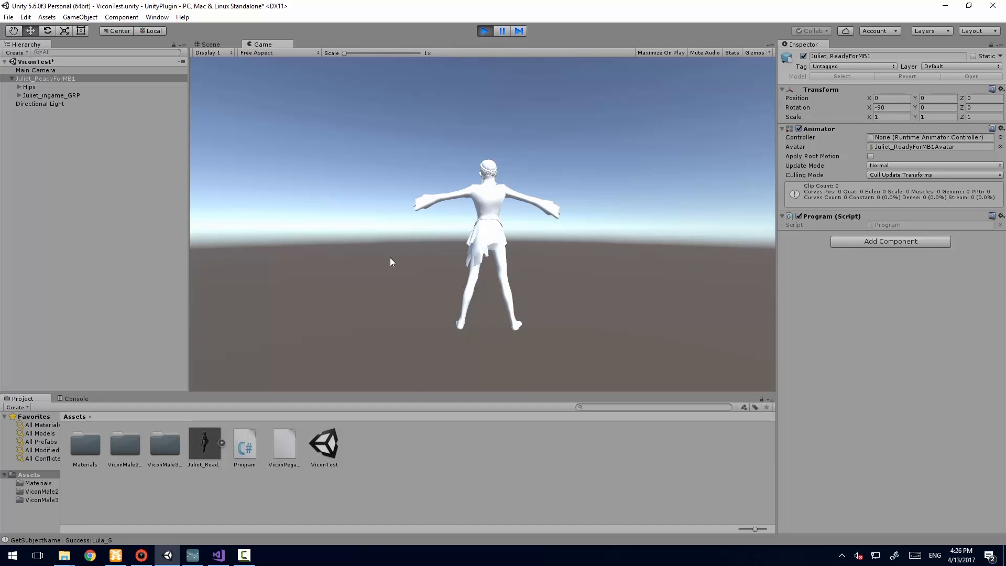
left_click(212, 44)
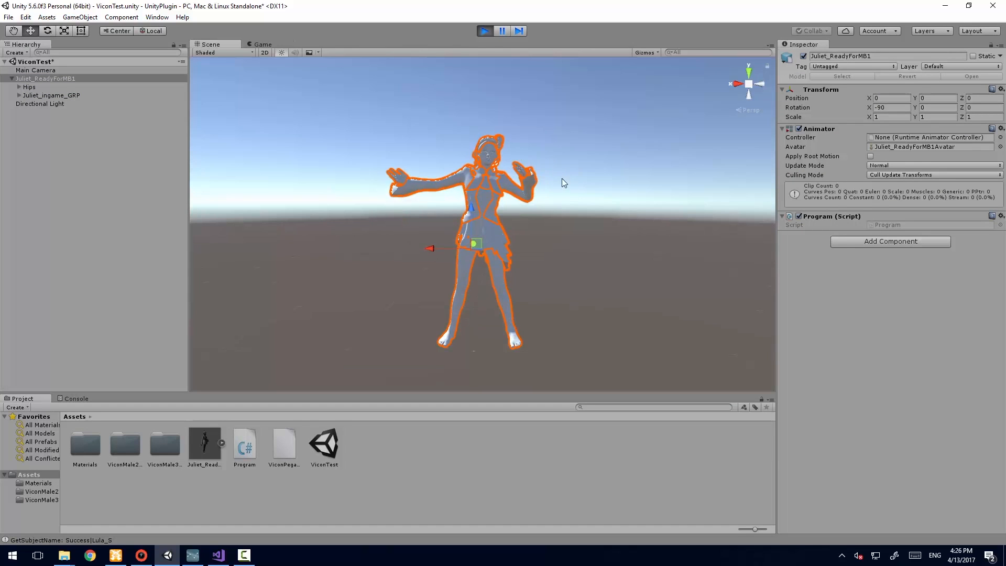
left_click(565, 260)
left_click_drag(575, 254, 604, 198, "alt")
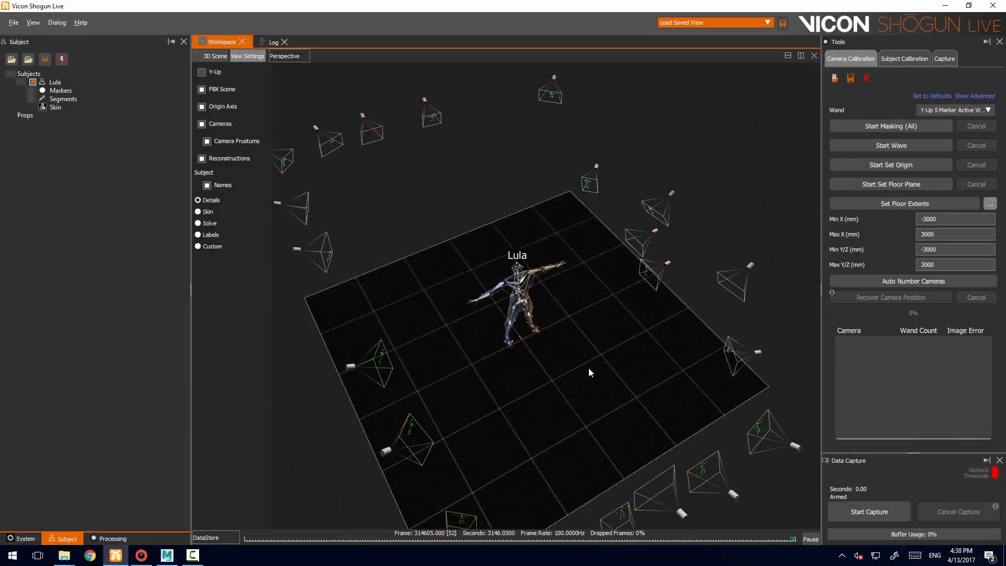
- Review the live Lula subject in Shogun Live and locate ViconMotionBuilderSimpleStream_2017_Installer_64.msi and its Install option in the Desktop folder
left_click_drag(589, 367, 508, 431)
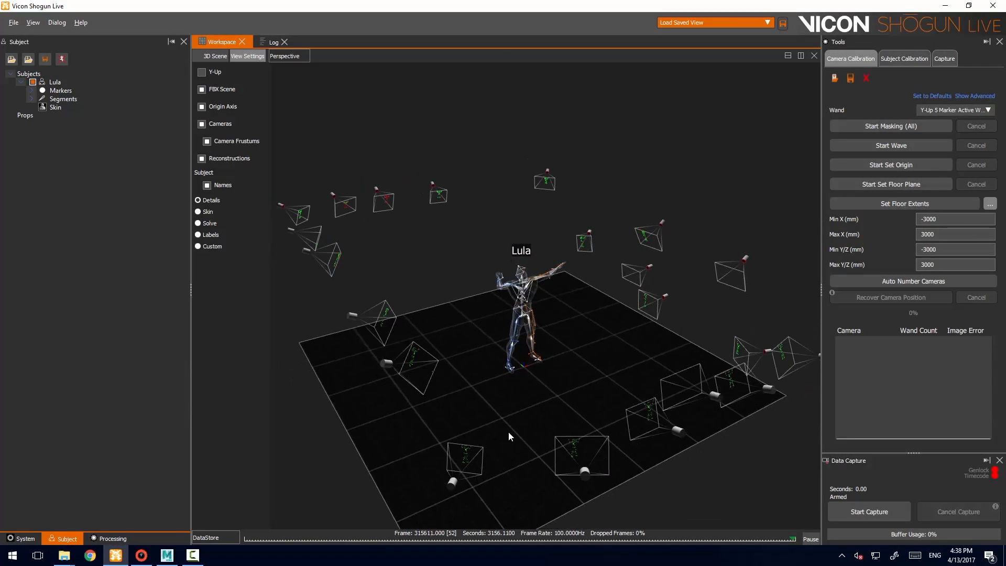
left_click(64, 555)
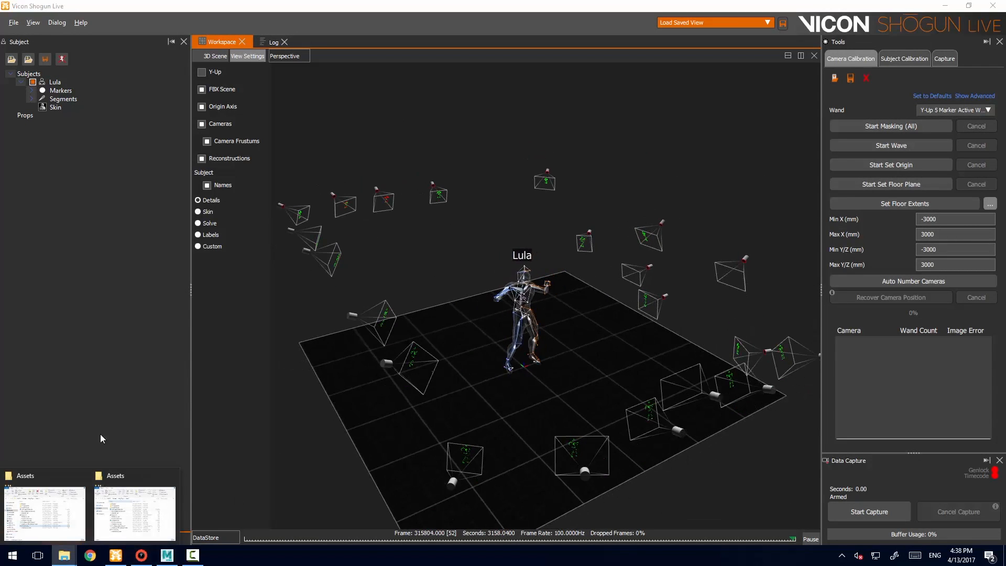
left_click(44, 511)
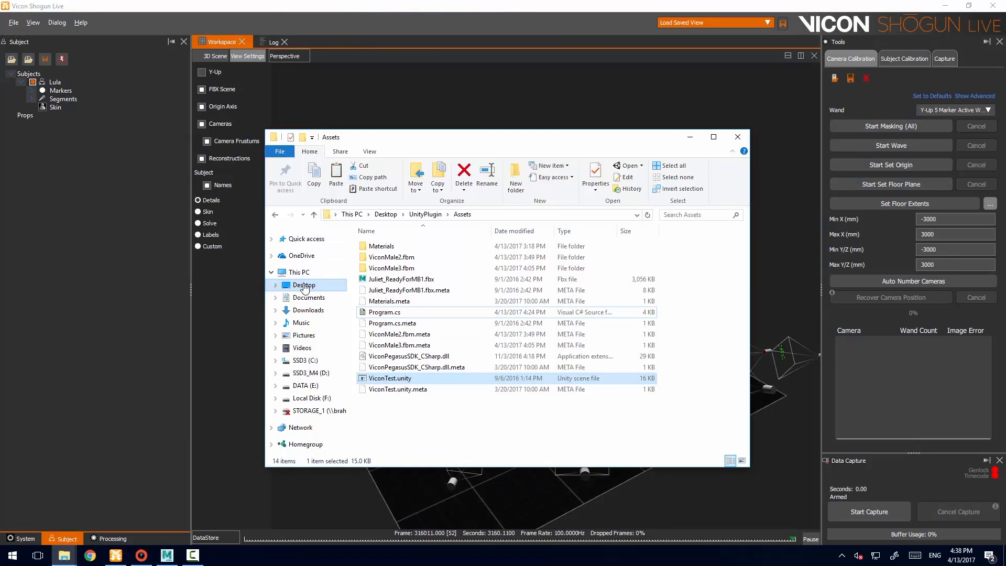
left_click(304, 286)
left_click(466, 301)
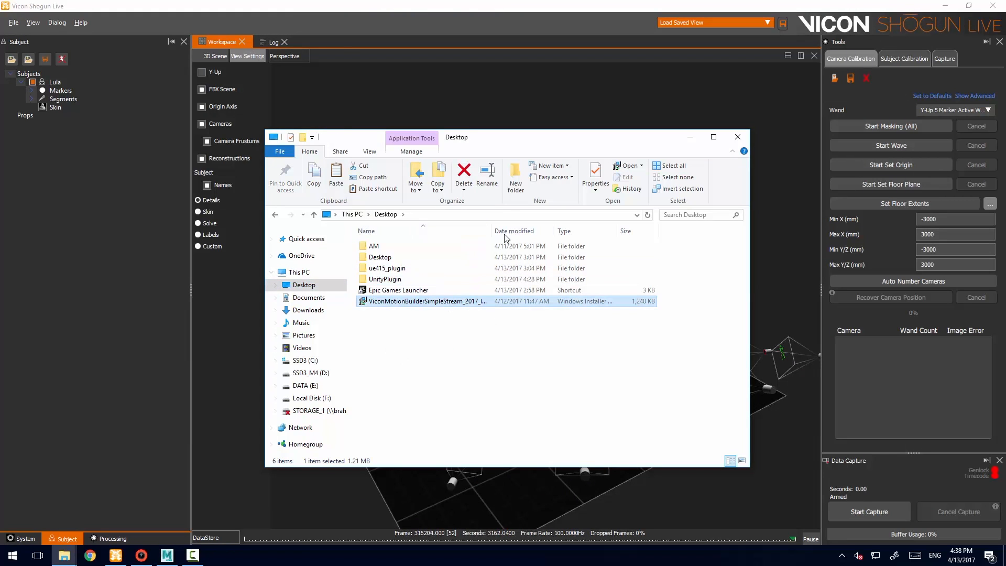
double_click(491, 229)
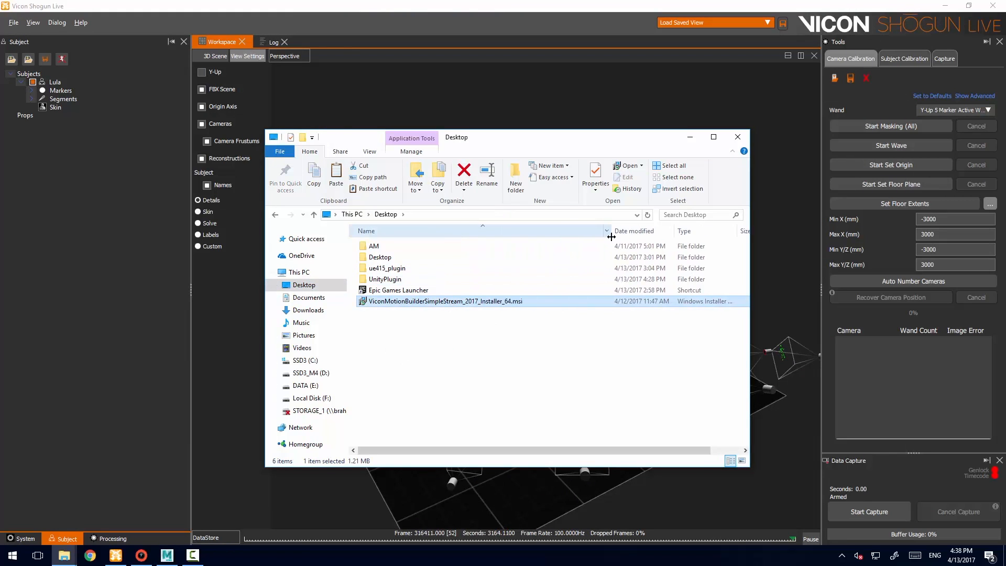
right_click(443, 303)
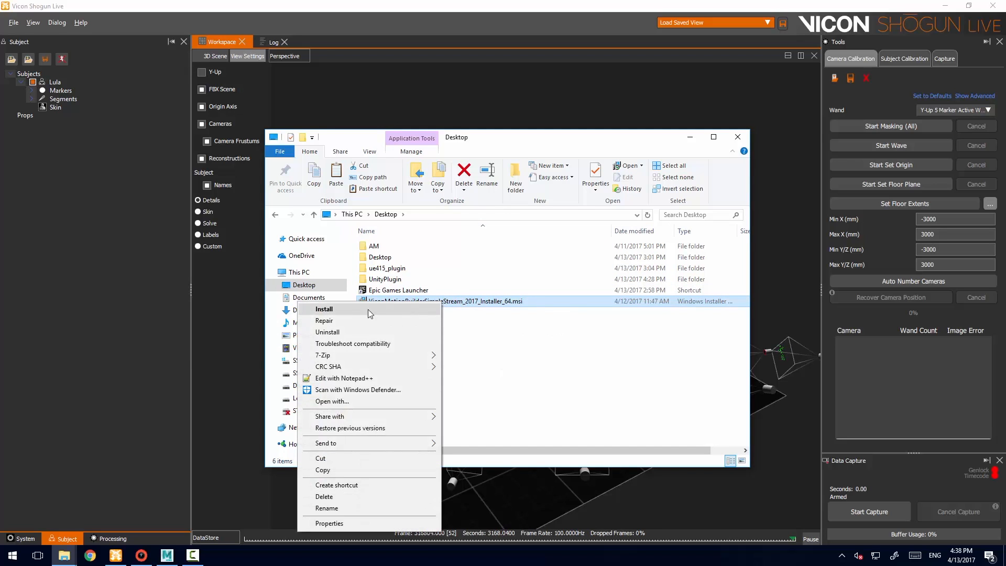
left_click(543, 355)
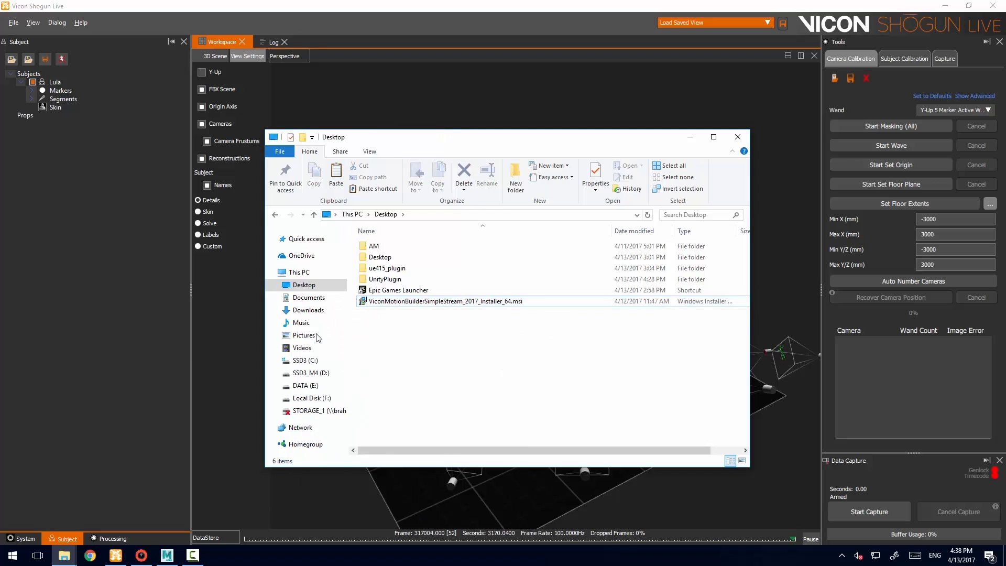
left_click(688, 141)
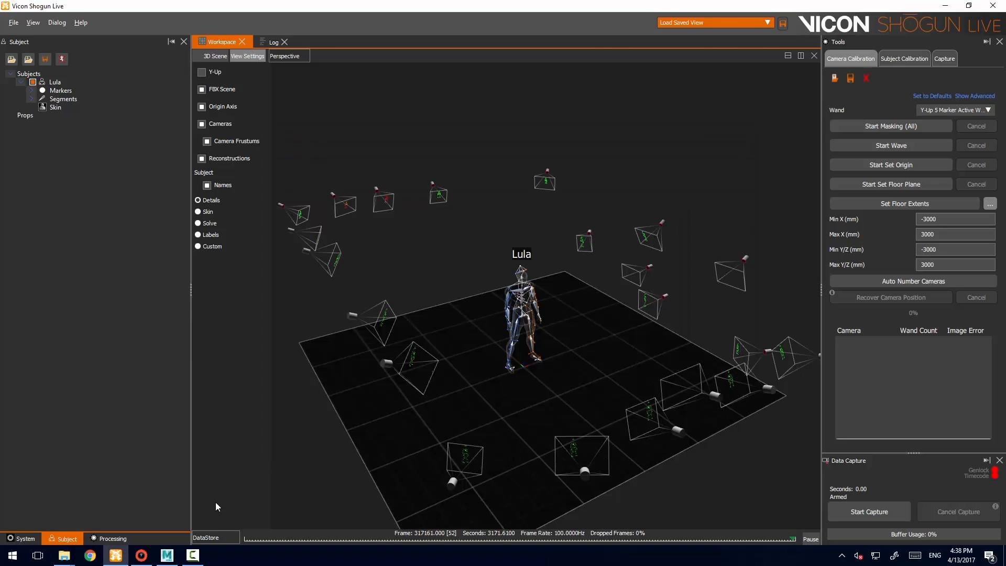
- Switch to MotionBuilder and add a Vicon Stream Device from the device templates to the scene
left_click(166, 556)
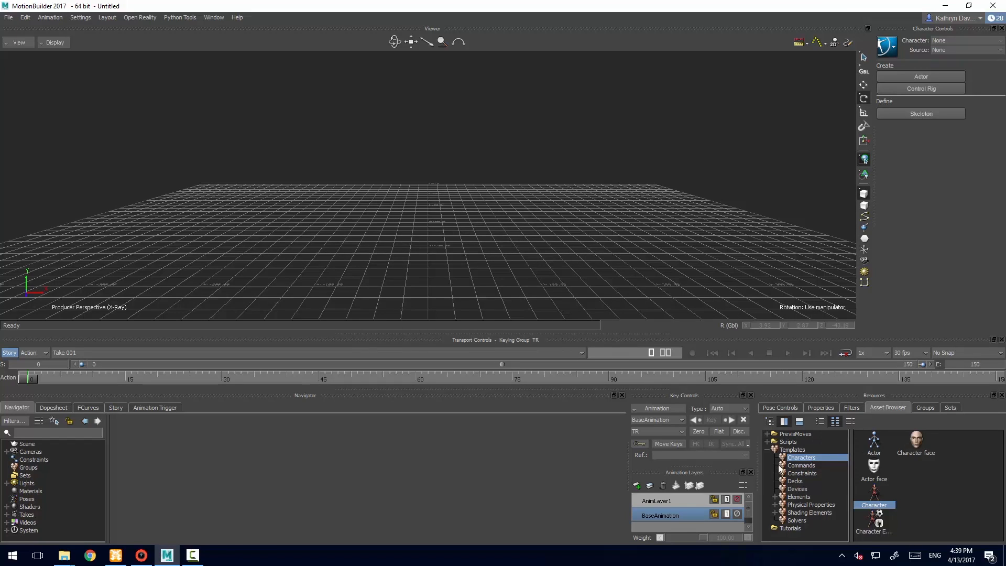
left_click(798, 490)
left_click_drag(909, 535, 964, 536)
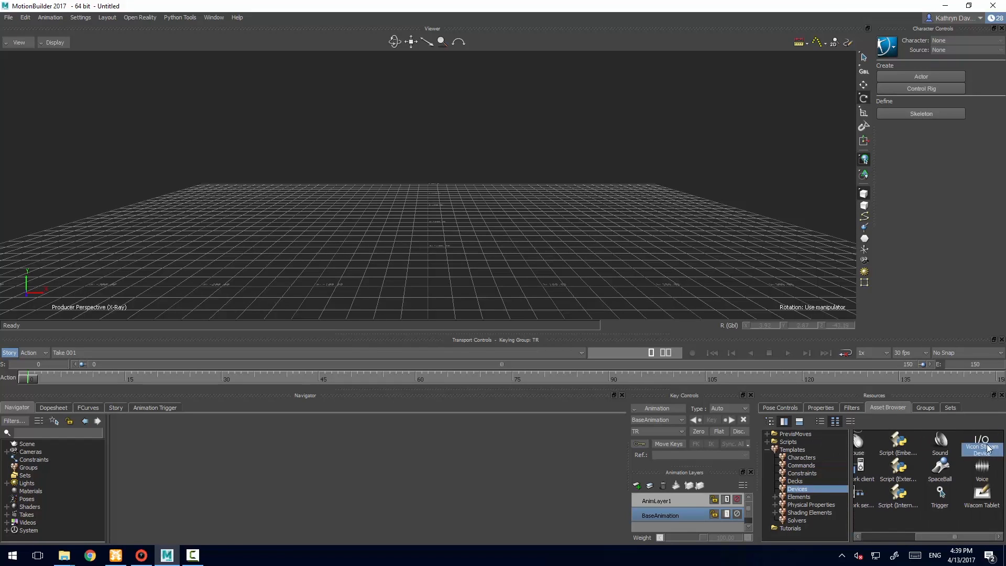
left_click_drag(390, 213, 392, 214)
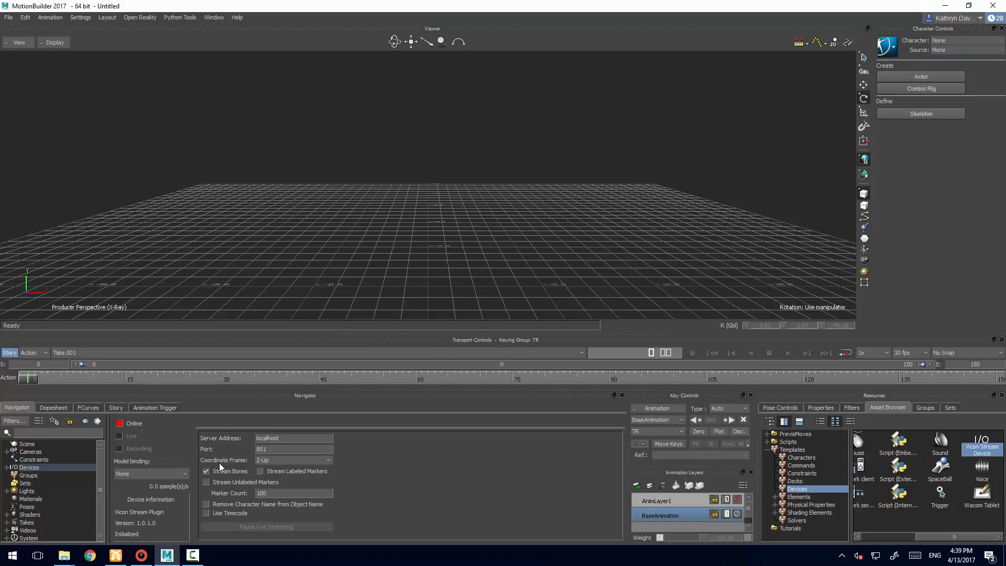
- Bring the Vicon stream device online, create its model binding, and pause live streaming while the skeleton holds a T-pose
left_click(120, 423)
left_click(149, 473)
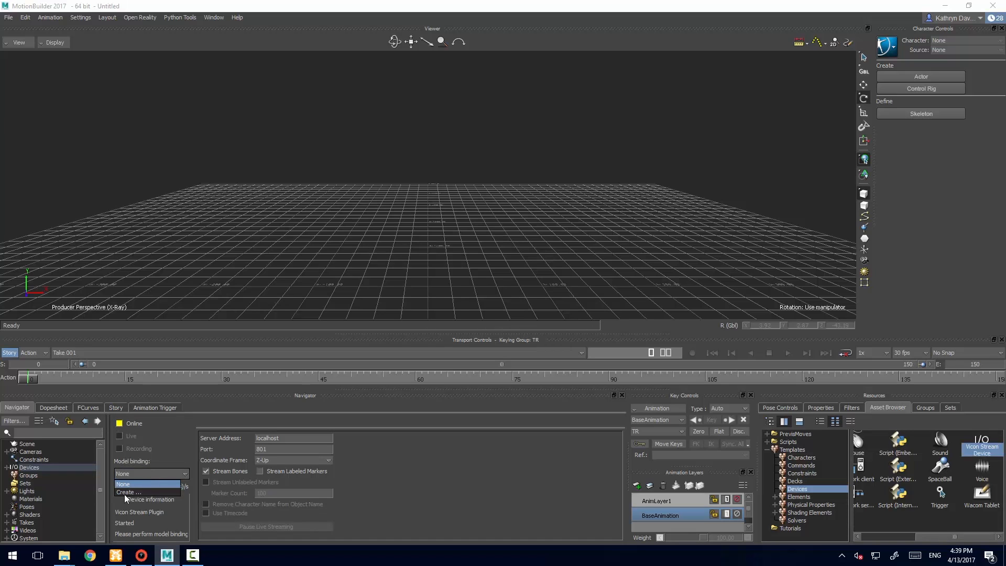
left_click(163, 492)
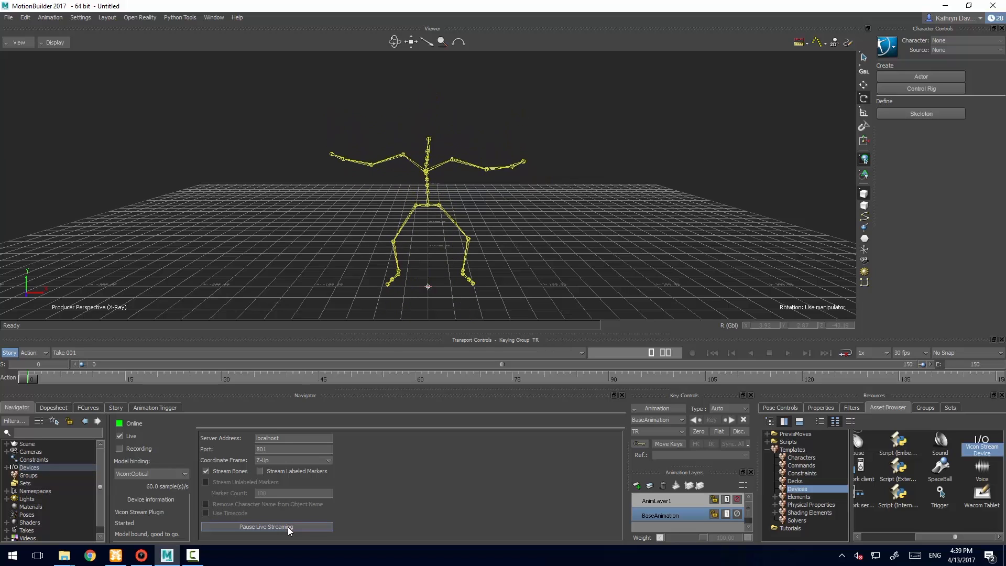
left_click(288, 526)
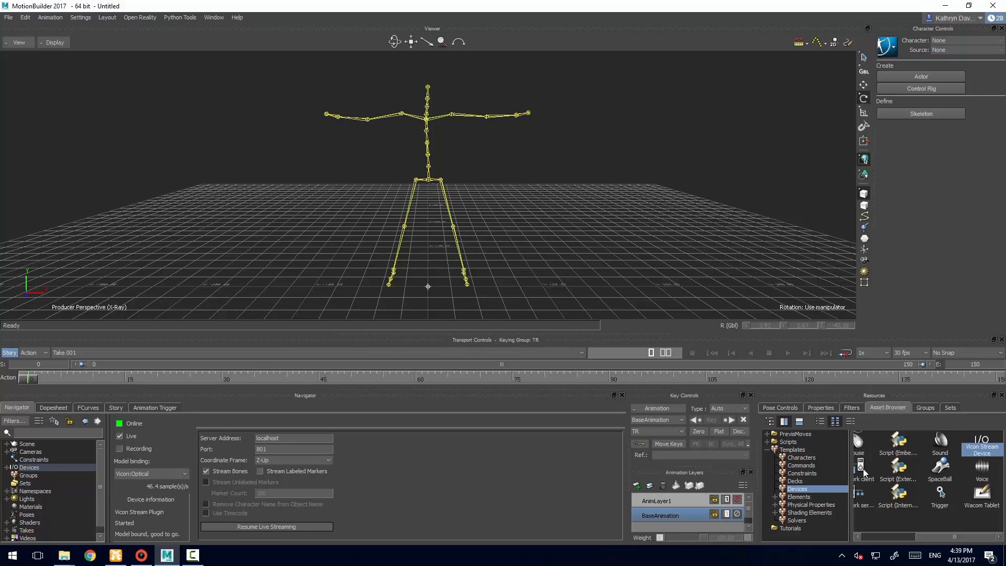
- Apply a Character template to the streamed Lula skeleton's hips and characterize it as a biped
left_click(801, 458)
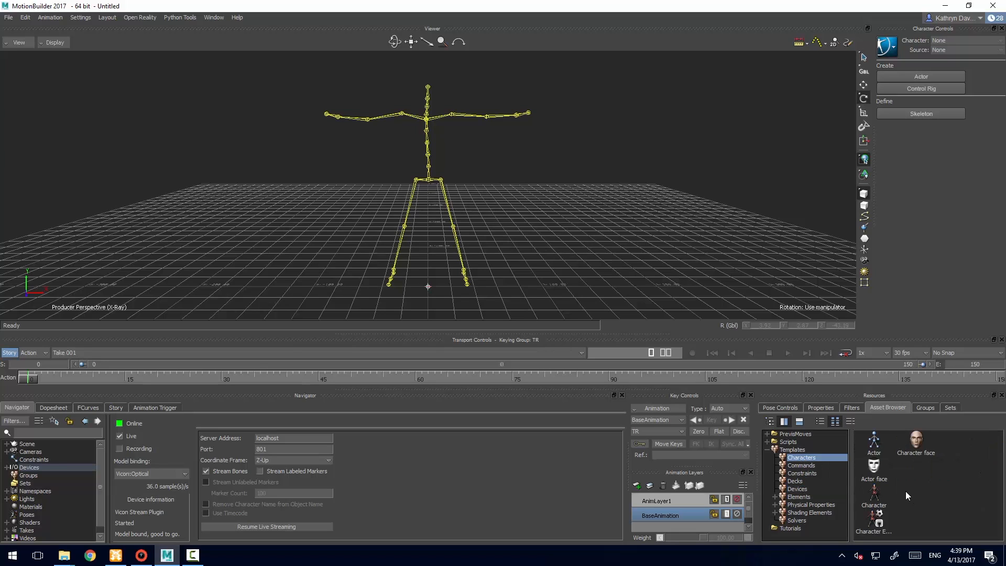
left_click(876, 496)
left_click_drag(807, 194, 473, 175)
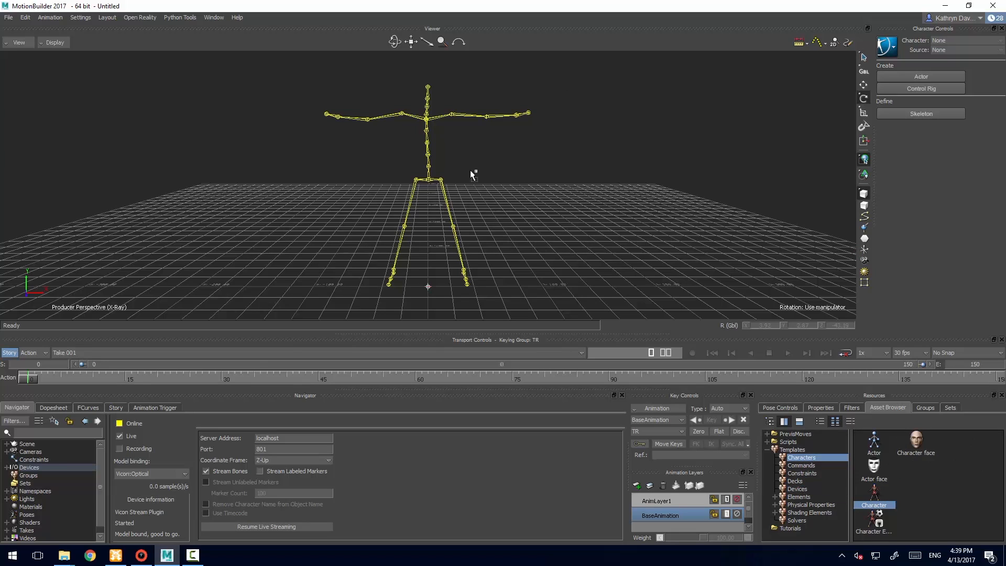
left_click(429, 181)
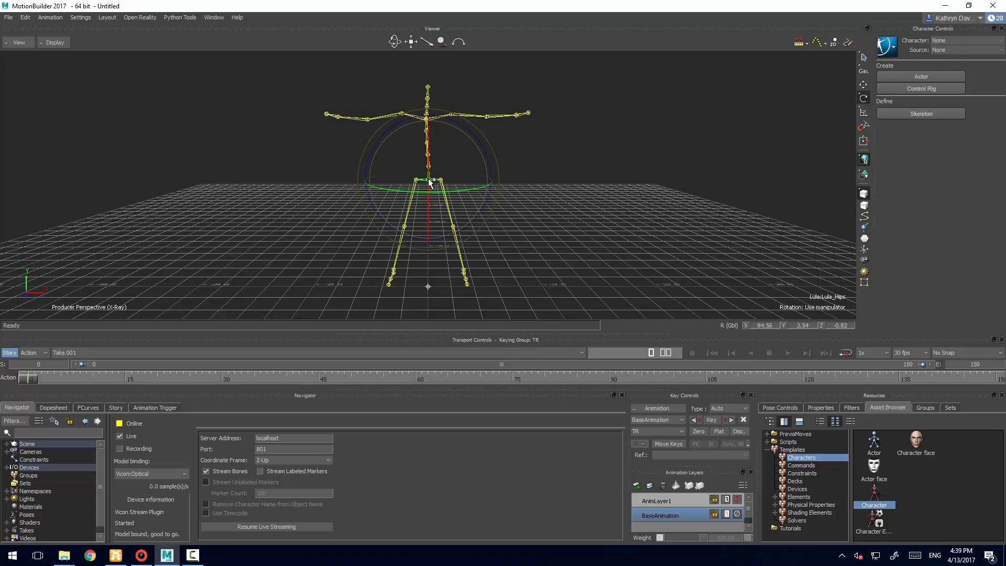
left_click_drag(429, 181, 439, 180)
left_click(454, 179)
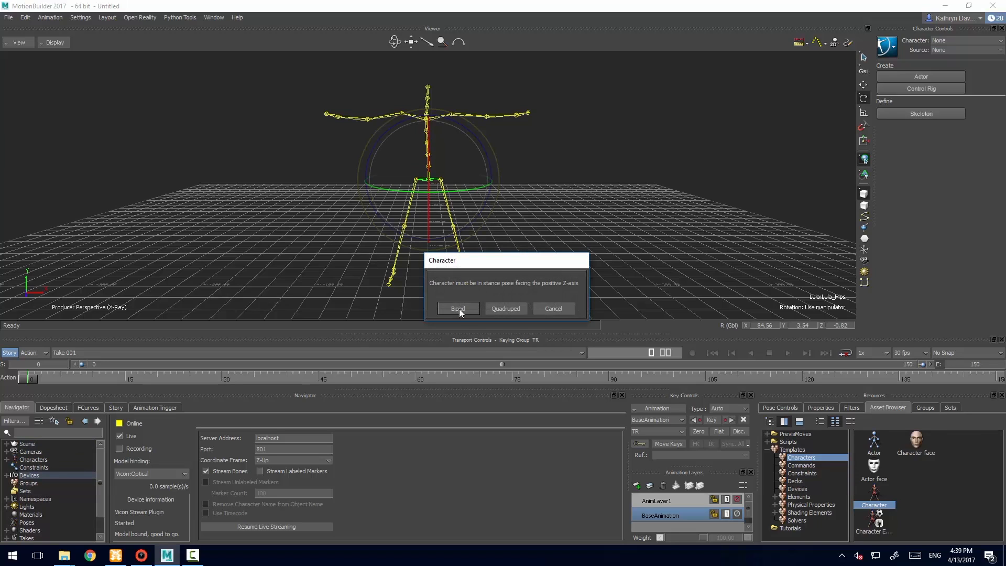
left_click(456, 306)
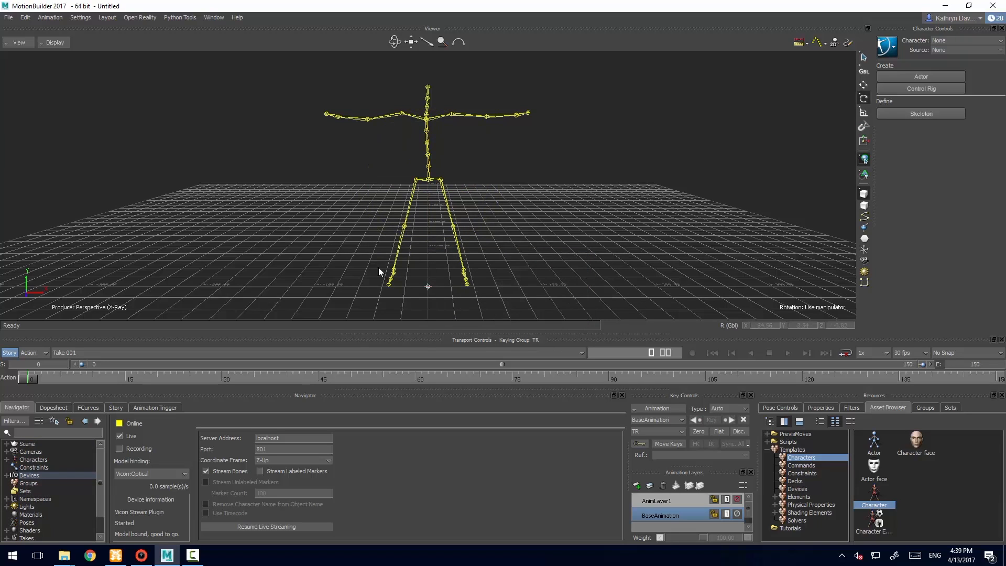
- Merge AssassinPegasus.fbx into the scene without importing its Take 001
left_click(8, 18)
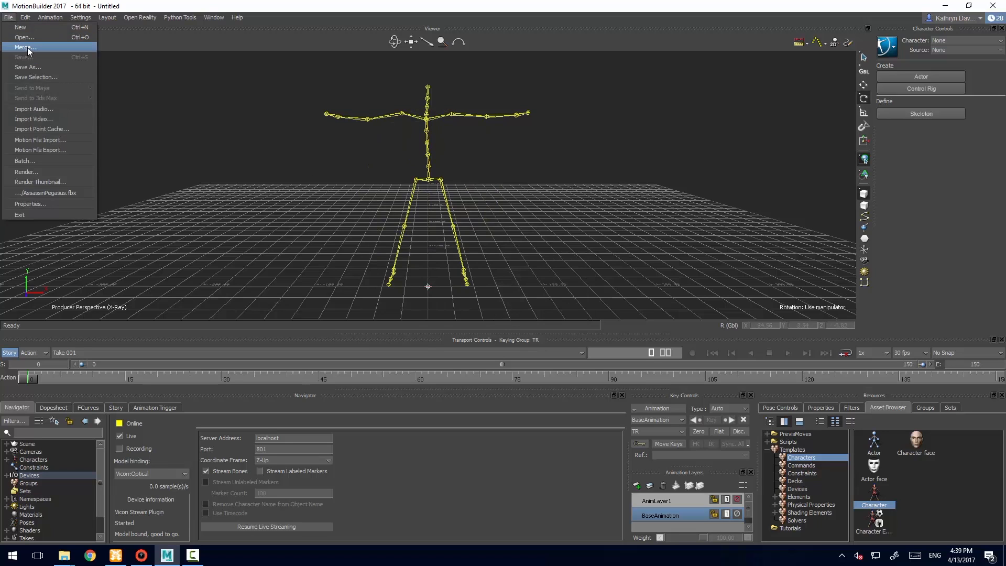
left_click(21, 38)
left_click(449, 240)
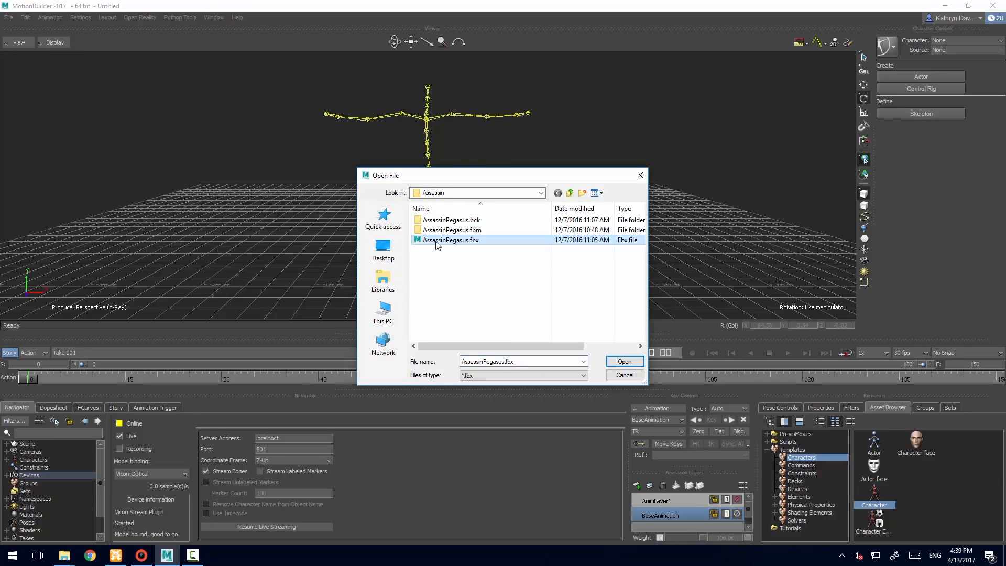
left_click(620, 363)
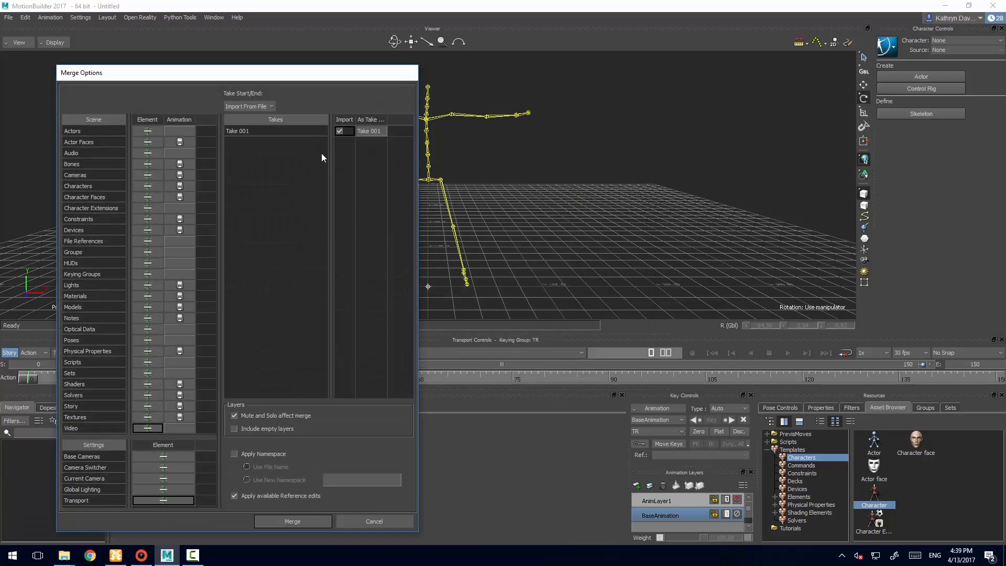
left_click(339, 131)
left_click(290, 521)
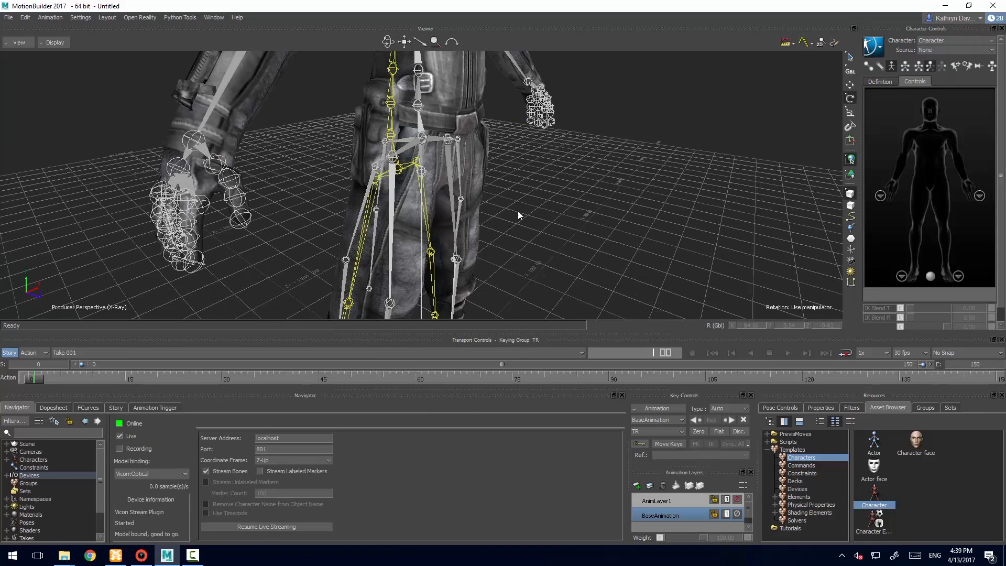
- Rotate the assassin's RightArm bone up toward the Lula skeleton's T-pose, to about 9 degrees in Z
left_click_drag(669, 207, 533, 187, "ctrl+shift")
scroll(534, 187, "down", 10)
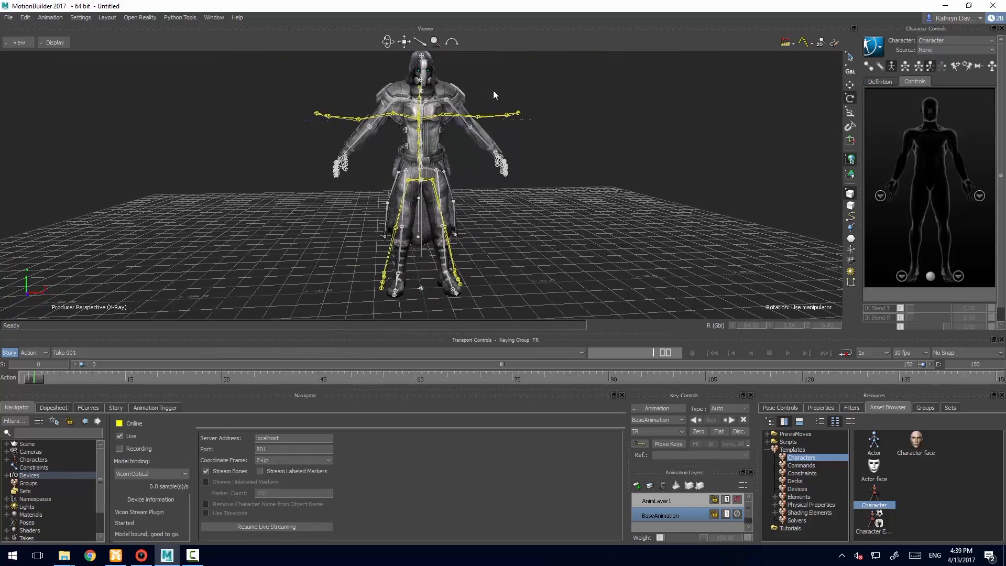
left_click_drag(494, 90, 504, 199, "ctrl+shift")
left_click(390, 108)
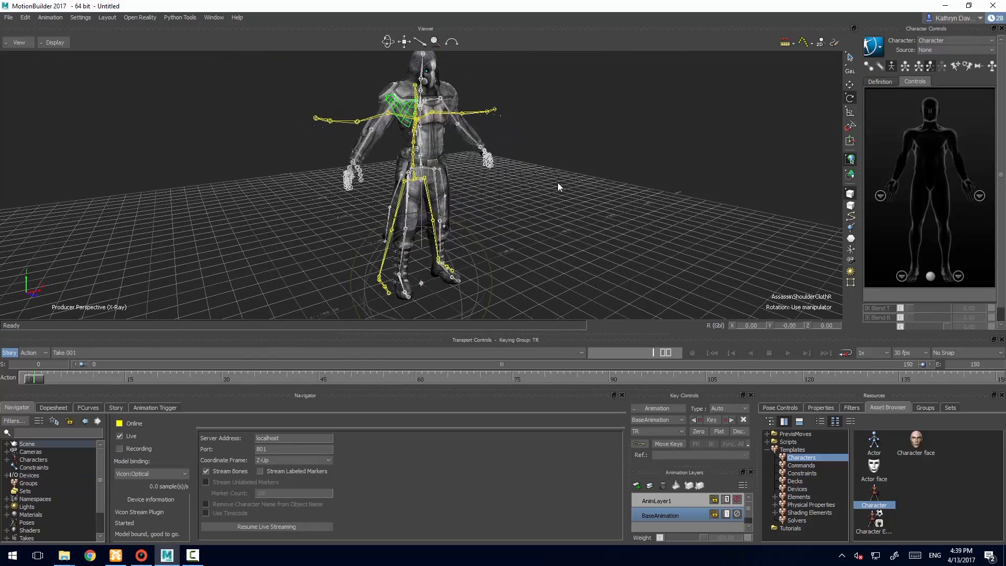
left_click_drag(557, 182, 534, 216, "ctrl+shift")
left_click(376, 130)
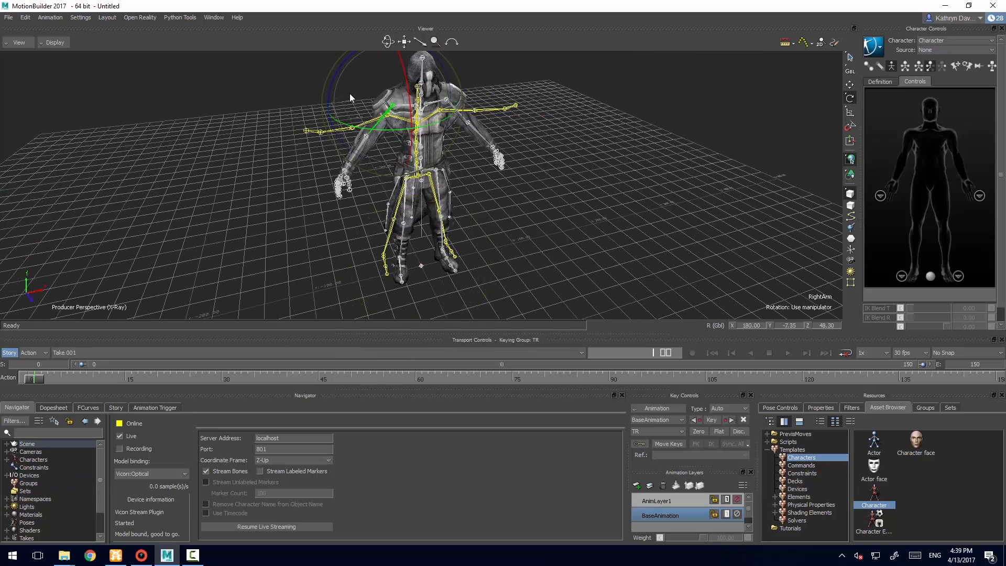
left_click_drag(332, 86, 333, 57)
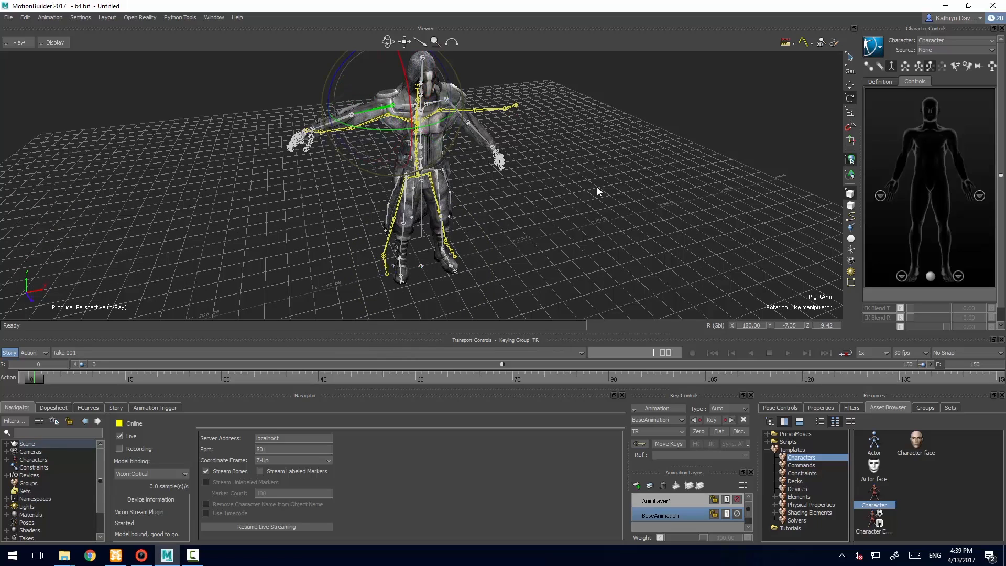
- Rotate the assassin's LeftArm bone up toward the T-pose to mirror the raised right arm
left_click_drag(596, 187, 571, 207, "ctrl+shift")
left_click(457, 119)
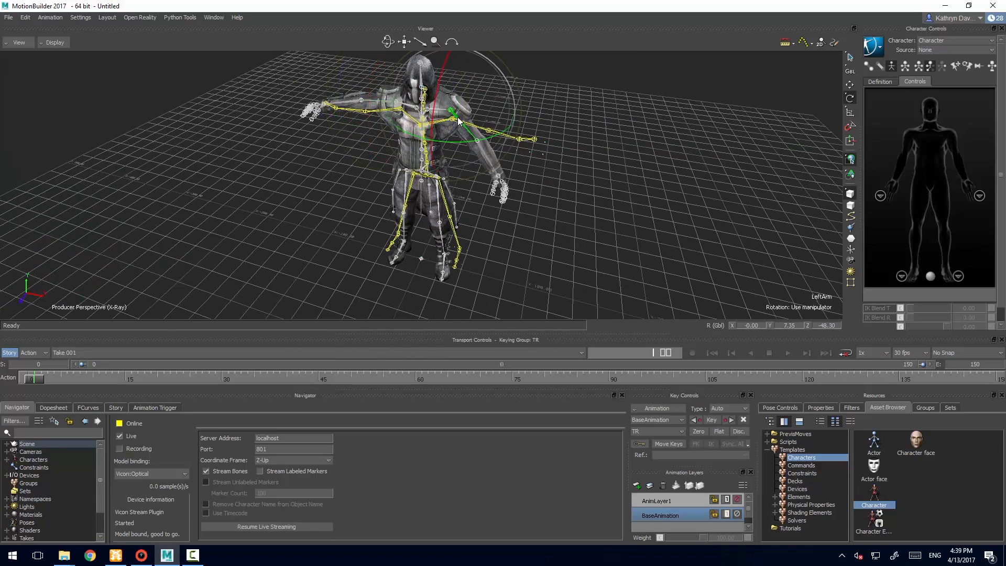
left_click_drag(510, 84, 507, 57)
- Rotate the assassin's RightUpLeg and LeftUpLeg outward to match Lula's stance, about 79 and -76 degrees in Z
left_click_drag(499, 219, 515, 193, "ctrl+shift")
left_click(403, 184)
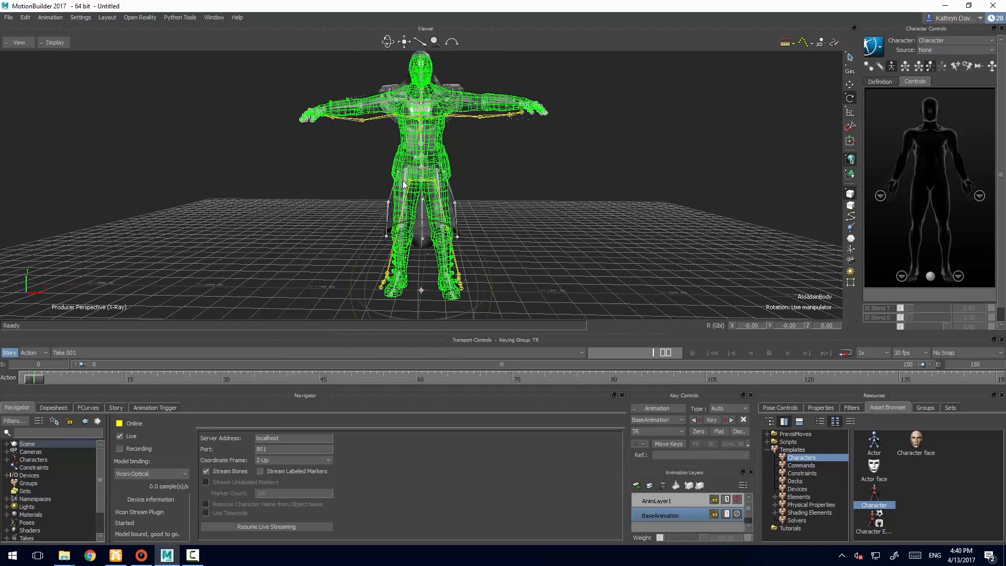
left_click(411, 191)
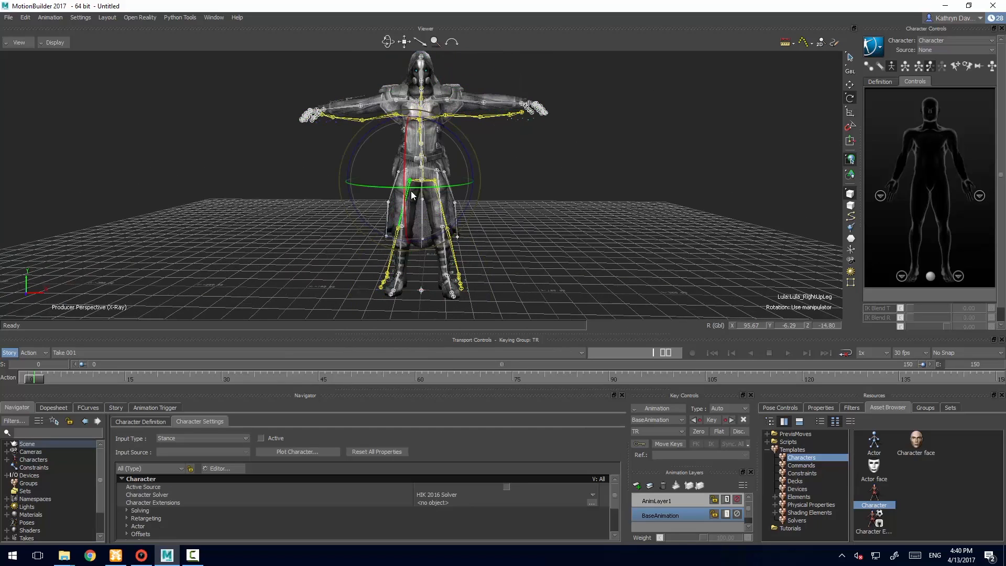
left_click(444, 180)
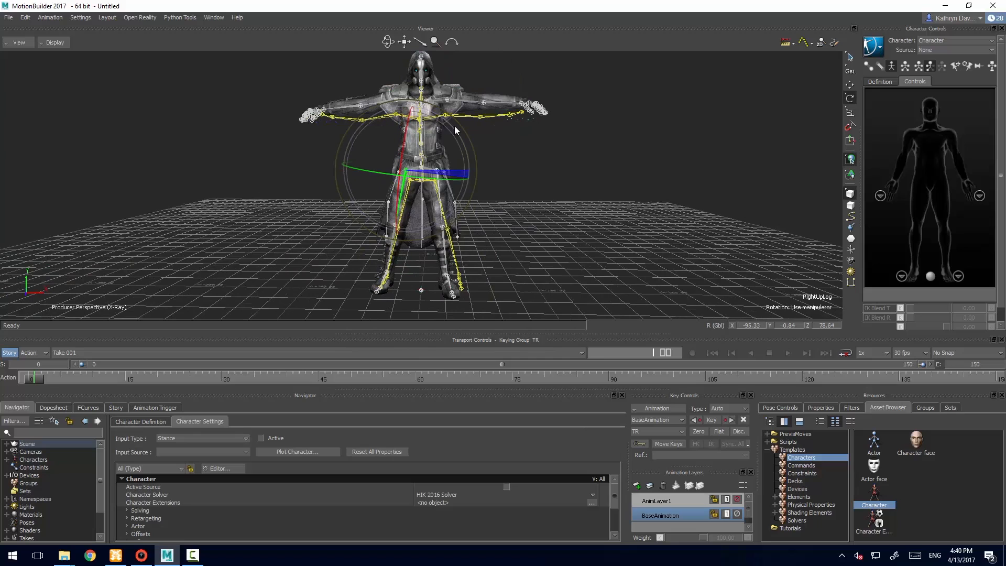
left_click_drag(487, 134, 486, 124)
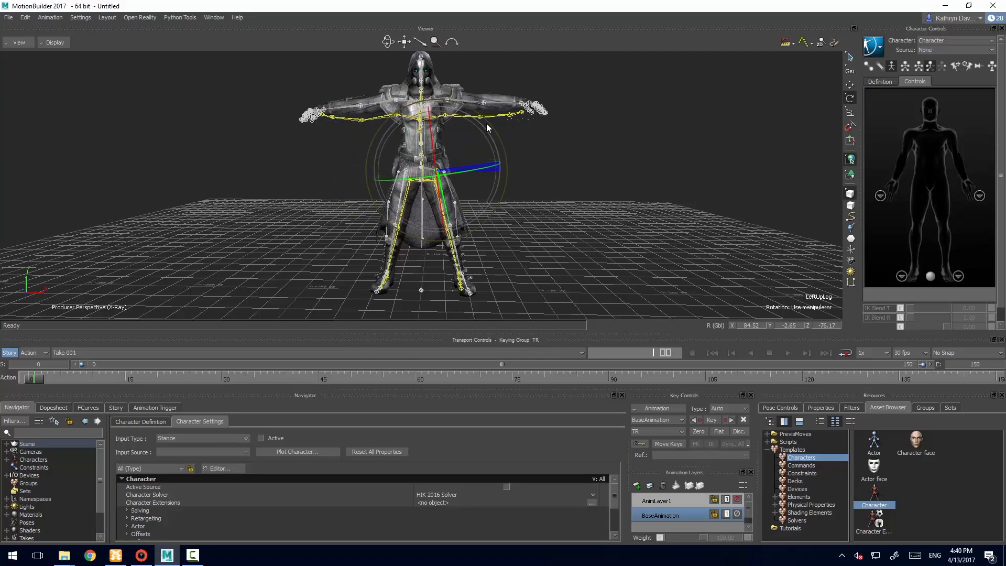
mouse_move(226, 231)
left_mouse_down("ctrl+shift")
mouse_move(268, 228)
mouse_move(236, 232)
left_mouse_up("ctrl+shift")
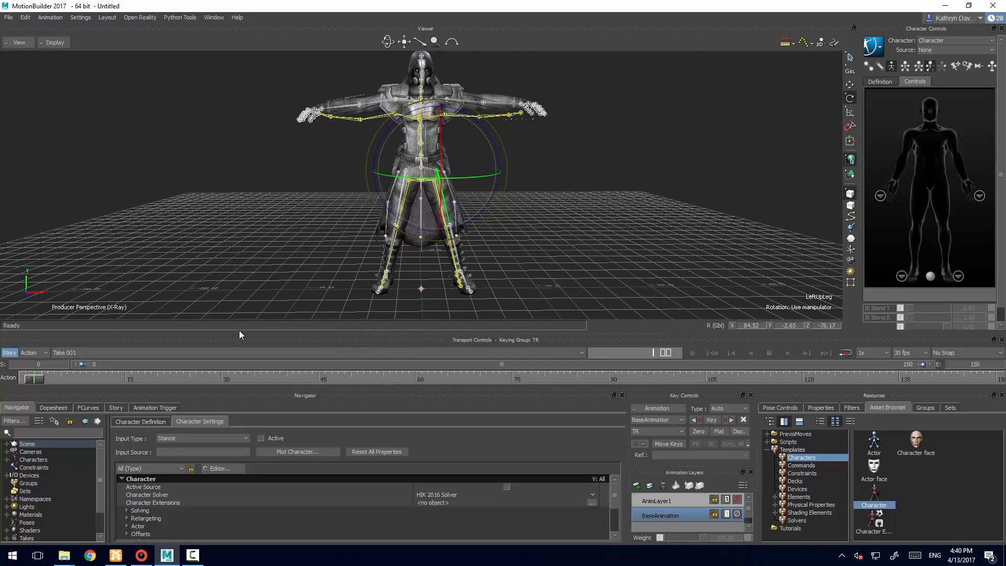
- Apply a Character template to the assassin's skeleton and characterize it as a biped
left_click_drag(878, 492, 839, 310)
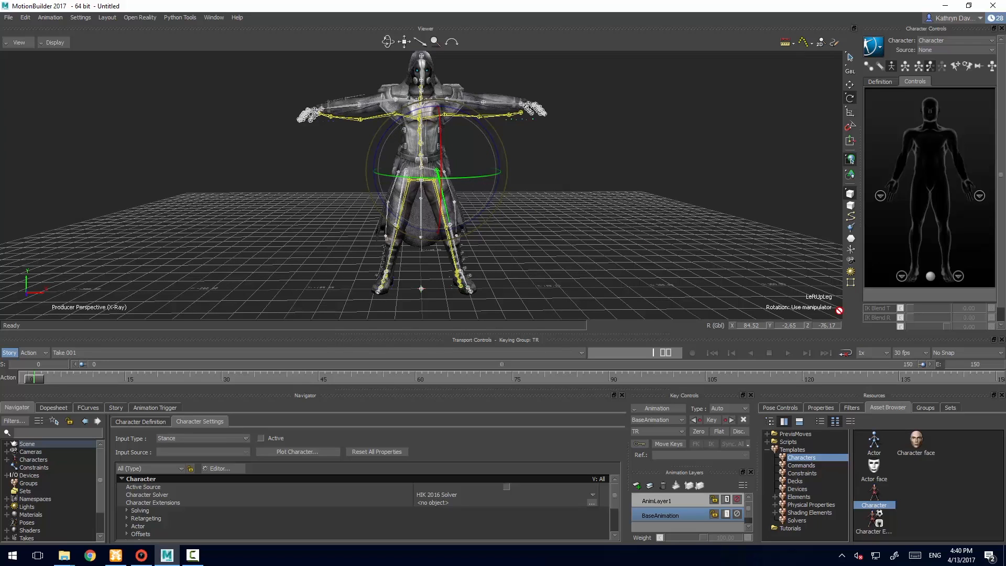
left_click_drag(550, 151, 434, 168)
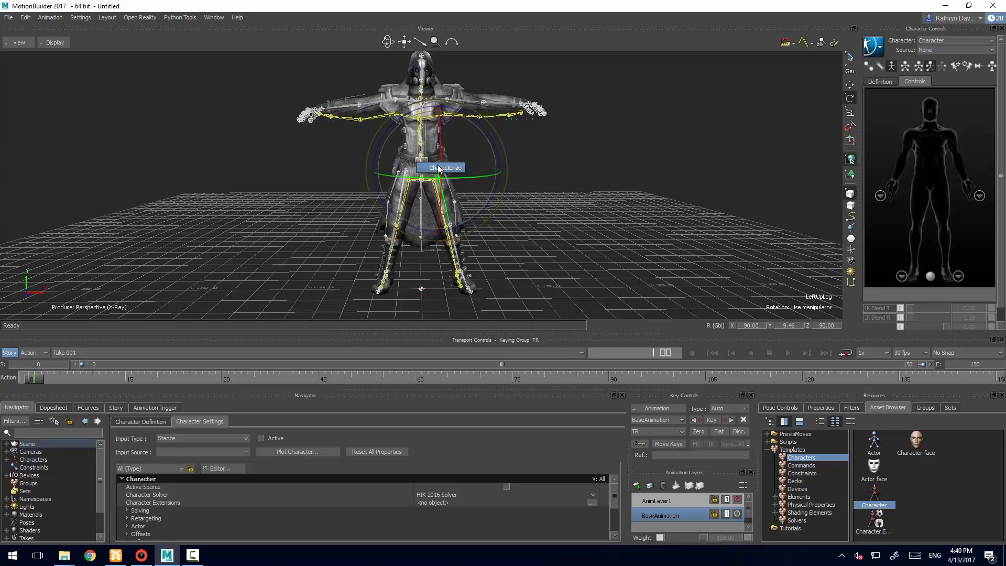
left_click(440, 167)
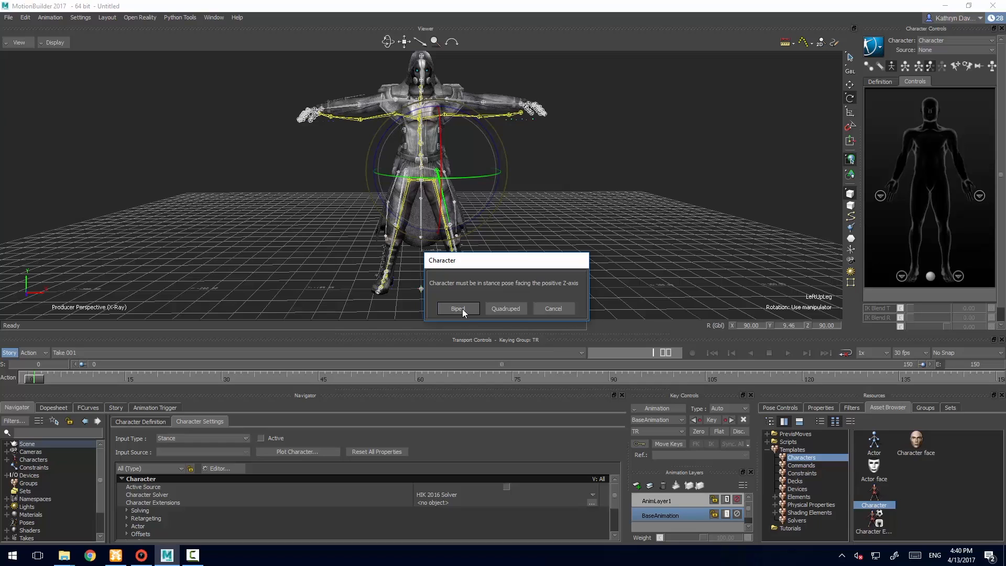
left_click(458, 309)
- Rename the Lula character as mocap and the assassin's character as assassin
left_click(6, 459)
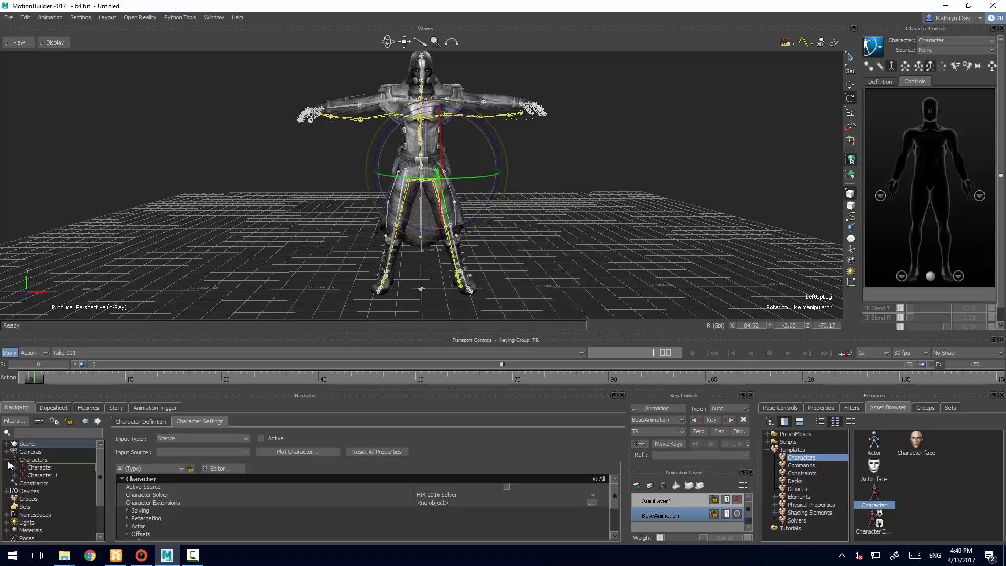
left_click(36, 467)
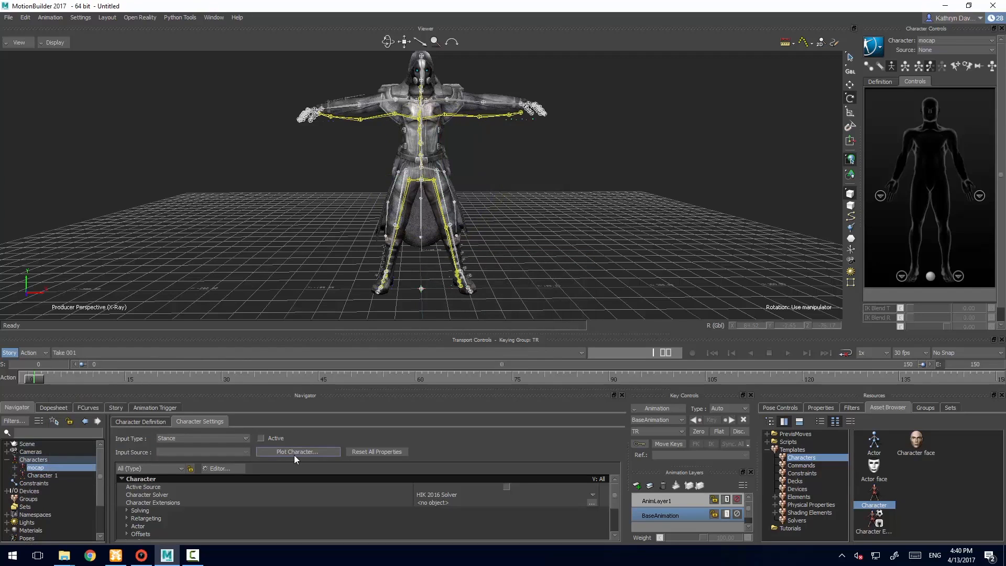
right_click(42, 475)
left_click(76, 410)
type("assassin")
key("Return")
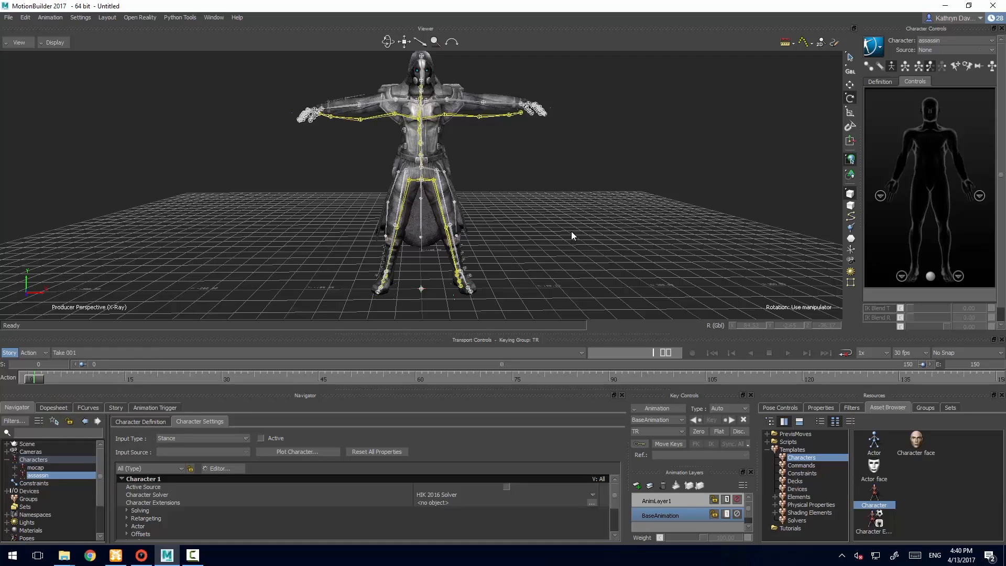
- Set mocap as the input source of the assassin character
left_click(968, 42)
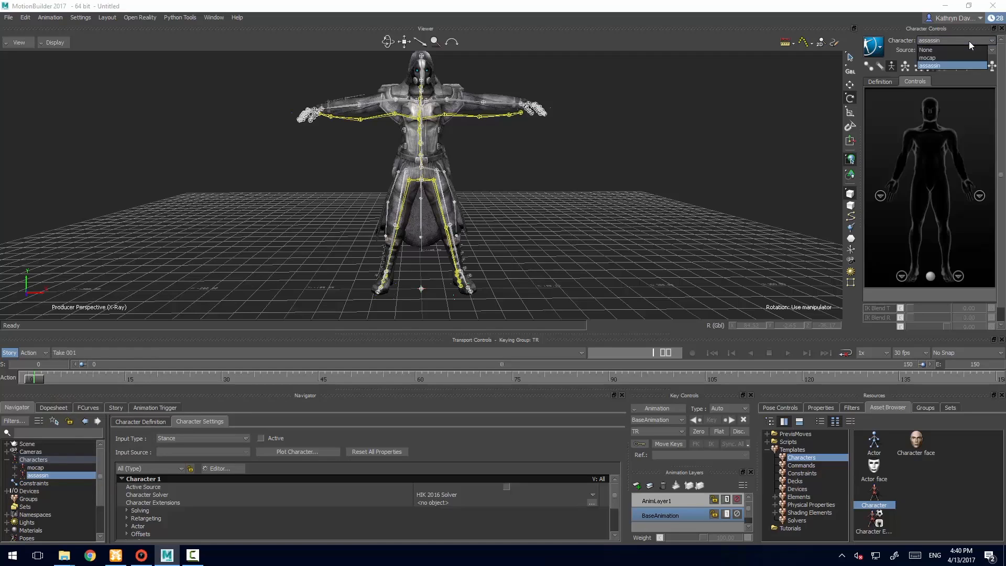
left_click(942, 64)
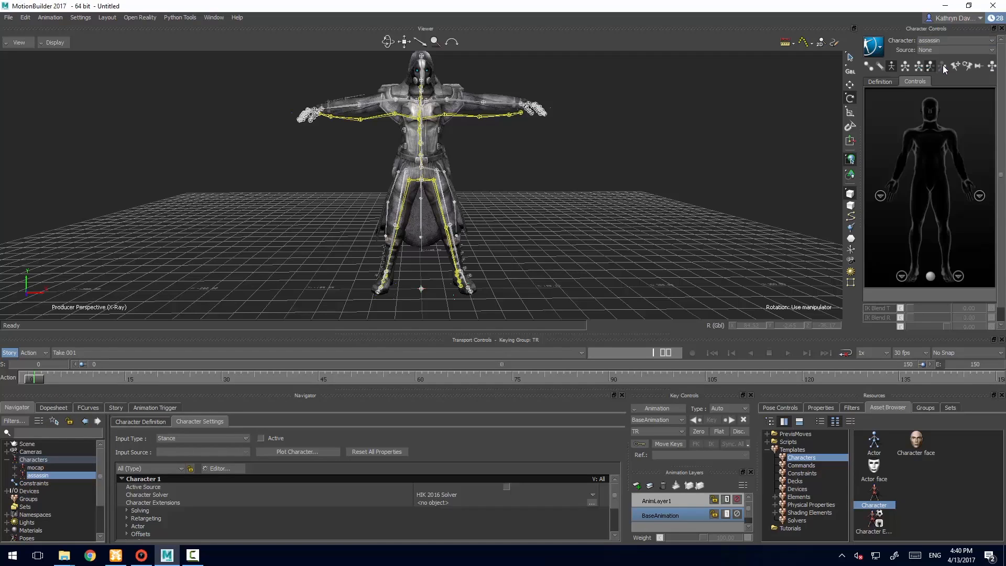
left_click(932, 49)
left_click(928, 83)
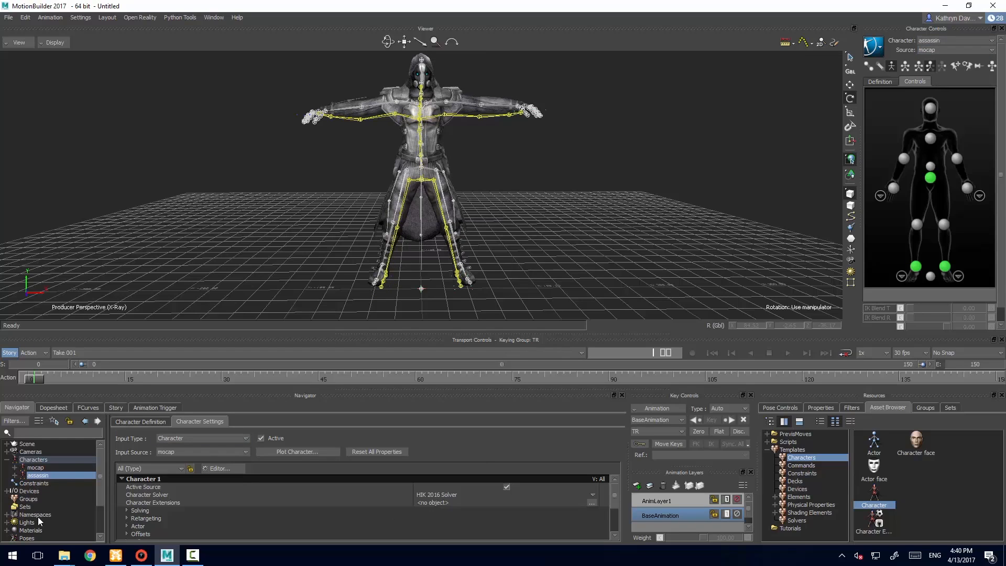
- Reopen the Vicon Stream Device settings and resume live streaming
left_click(29, 491)
left_click(7, 491)
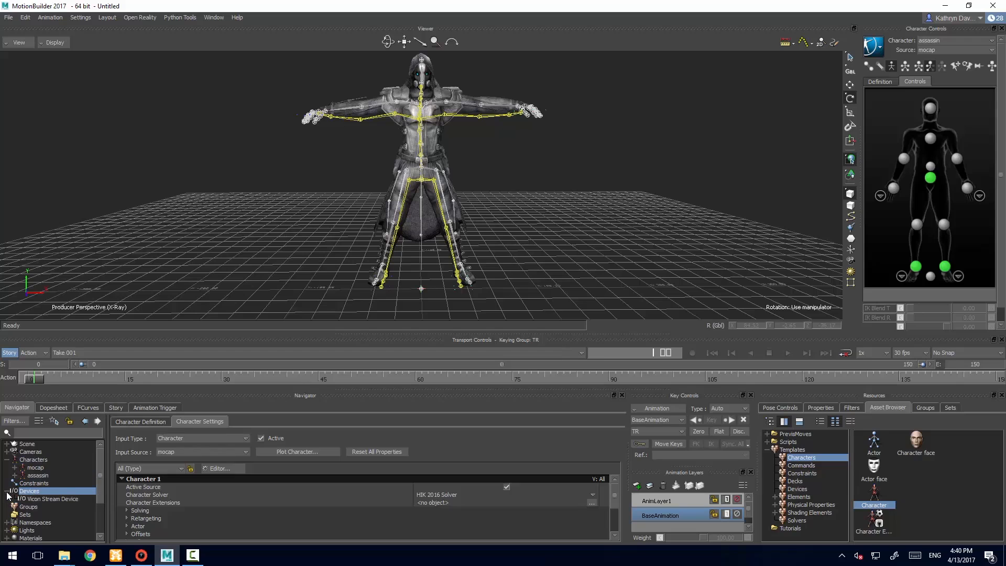
left_click(37, 499)
double_click(36, 499)
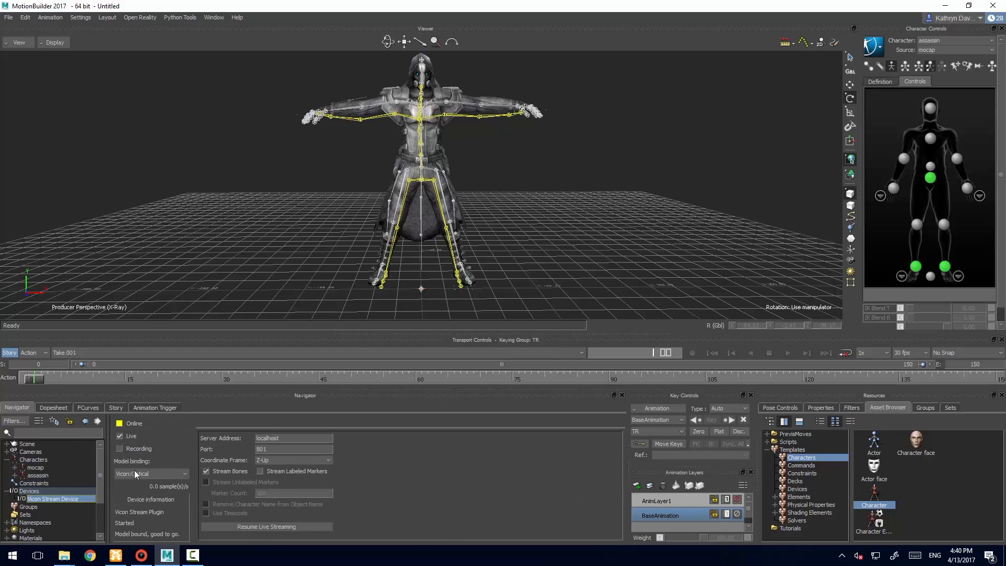
left_click(282, 524)
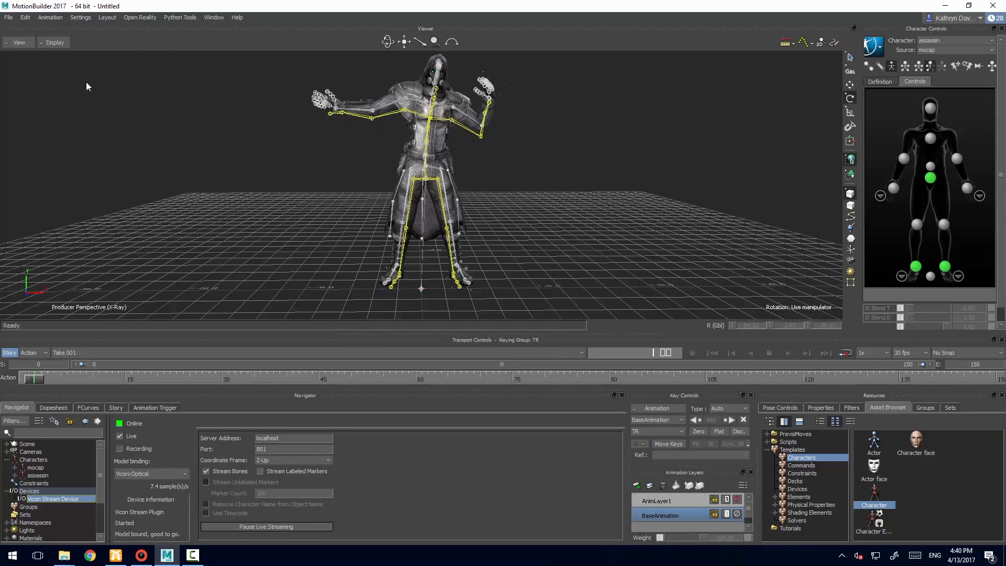
- Set the viewer to display models only and watch the assassin mesh move with the live stream
left_click(52, 43)
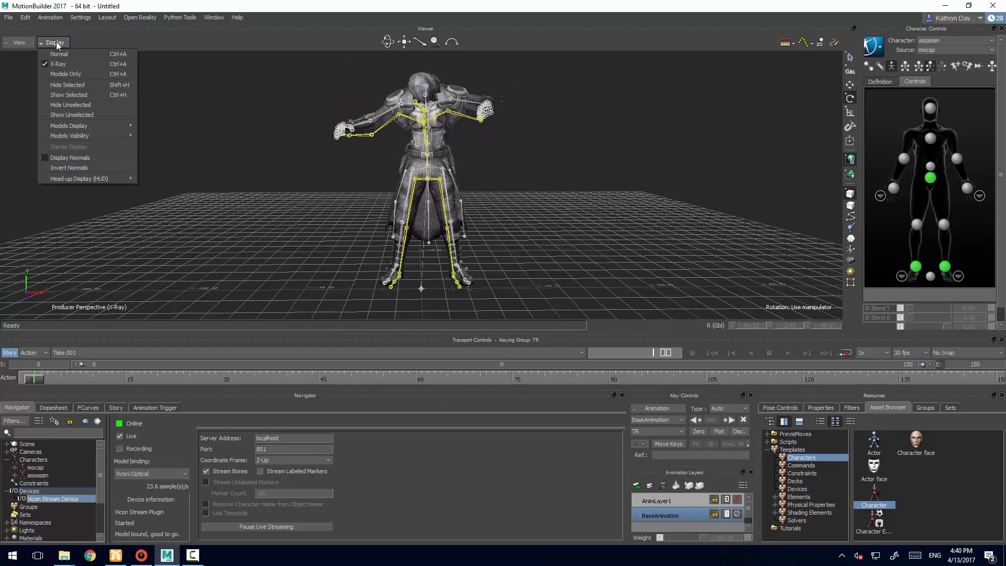
left_click(65, 74)
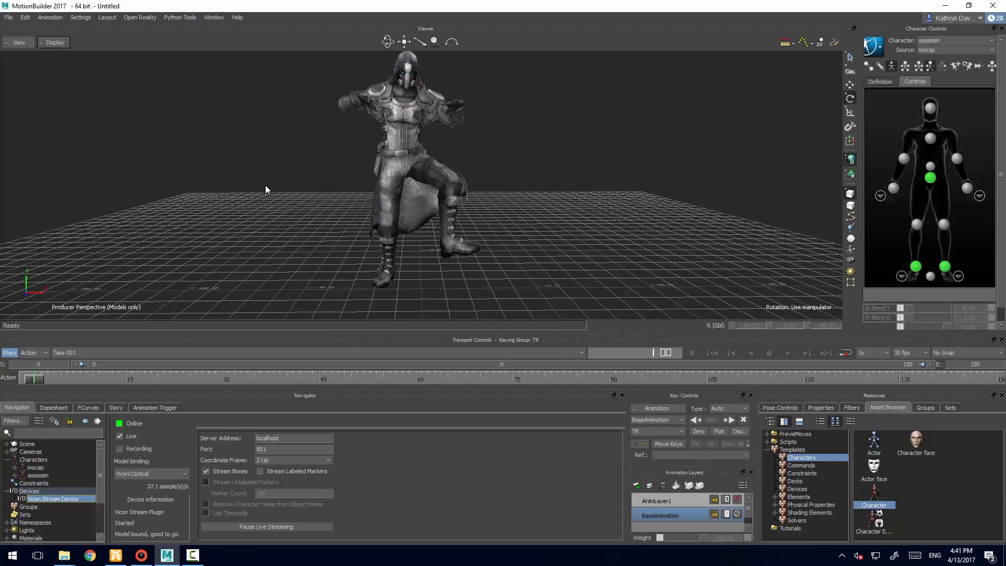
left_click_drag(271, 138, 288, 189, "ctrl+shift")
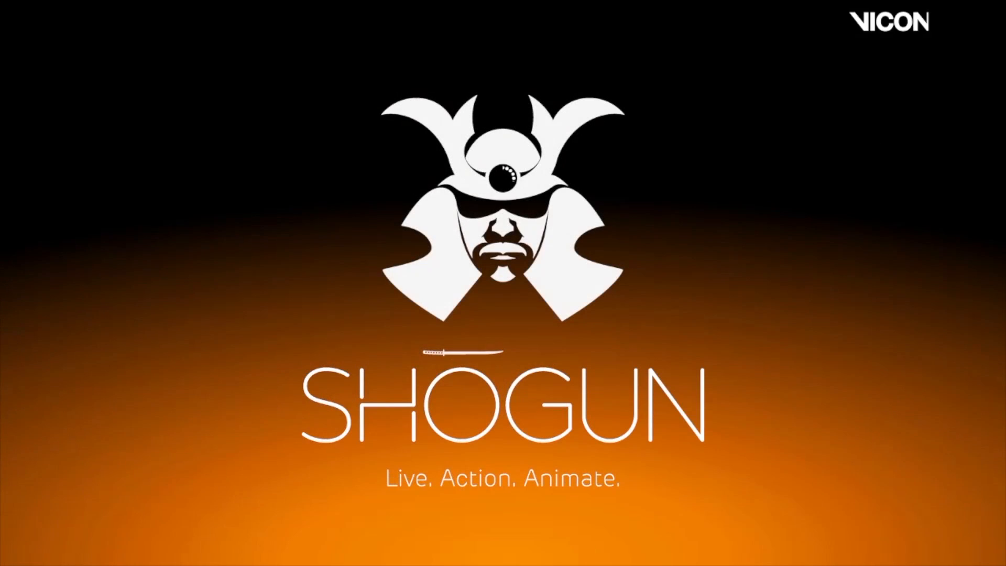